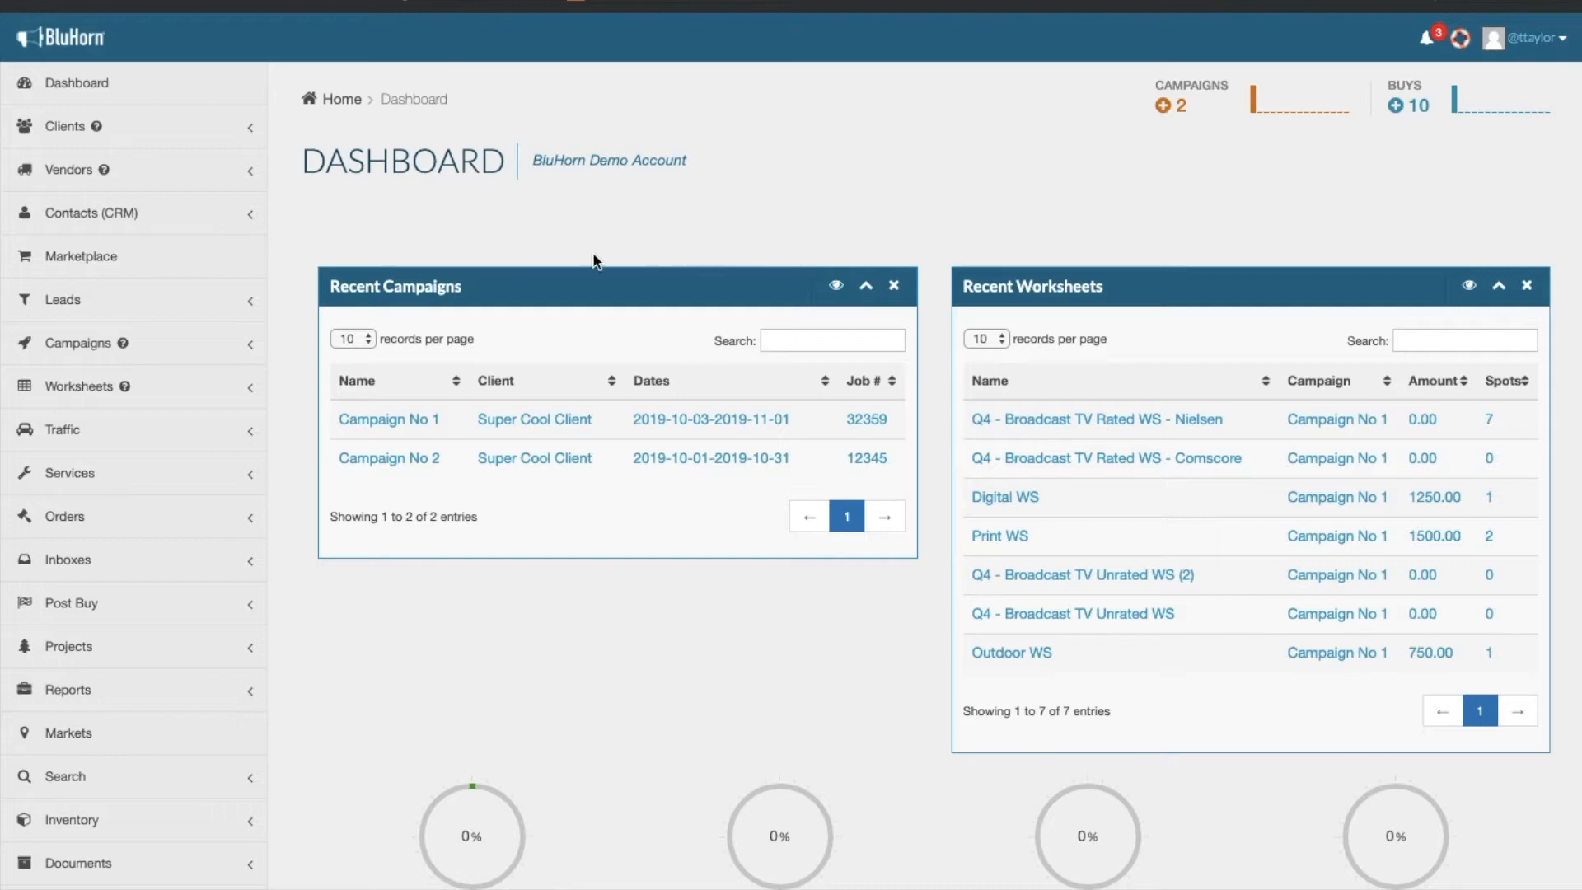
- Start a new campaign and select Client Company as its client
left_click_drag(331, 286, 461, 288)
left_click(251, 348)
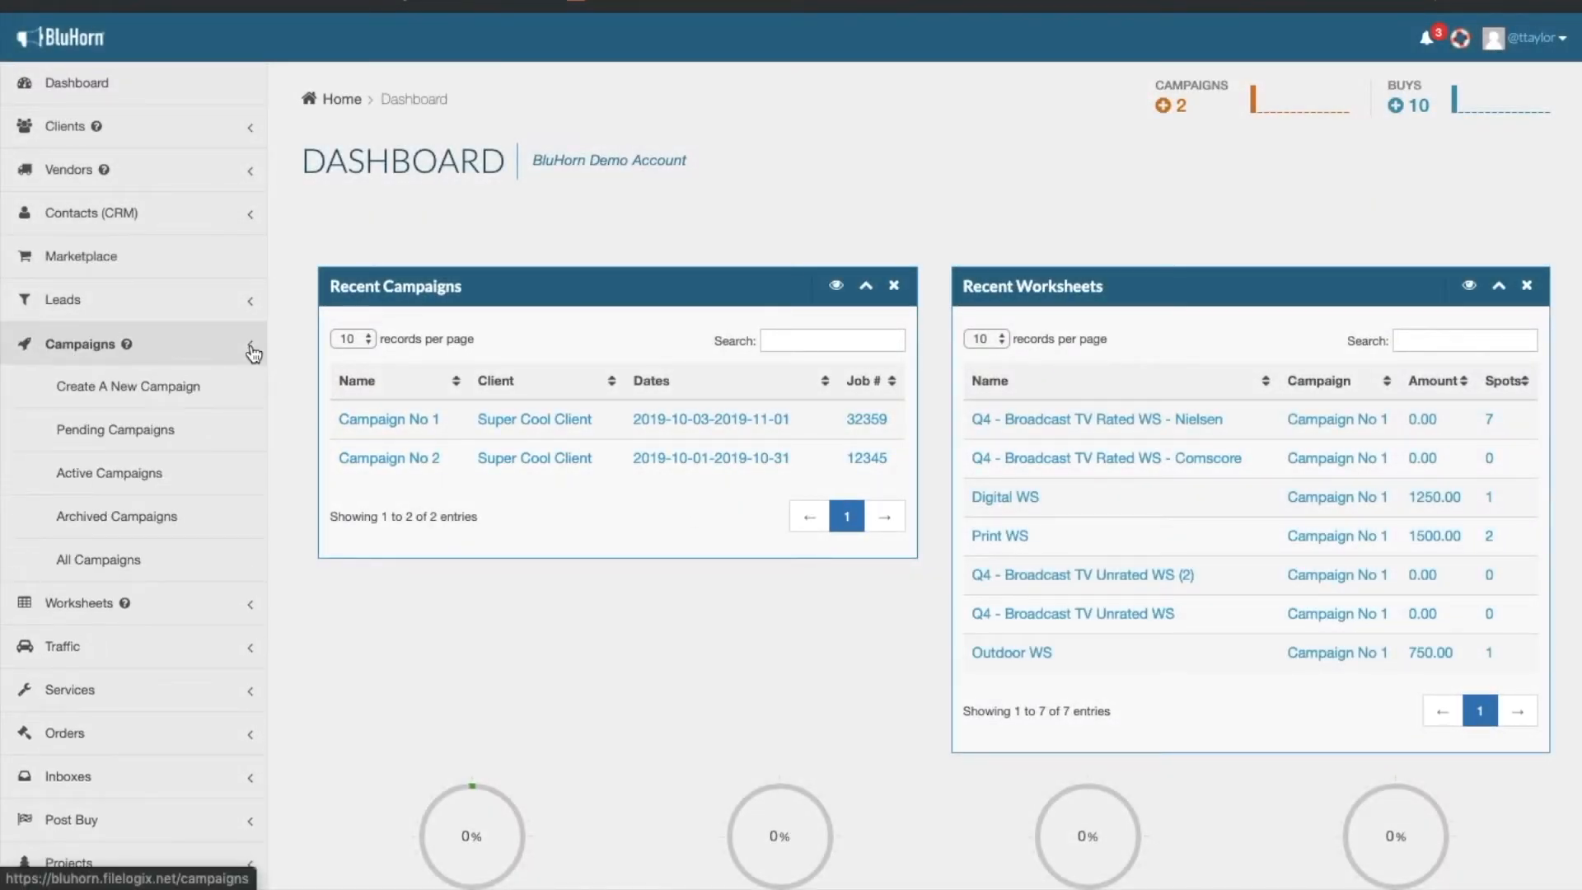
left_click(144, 394)
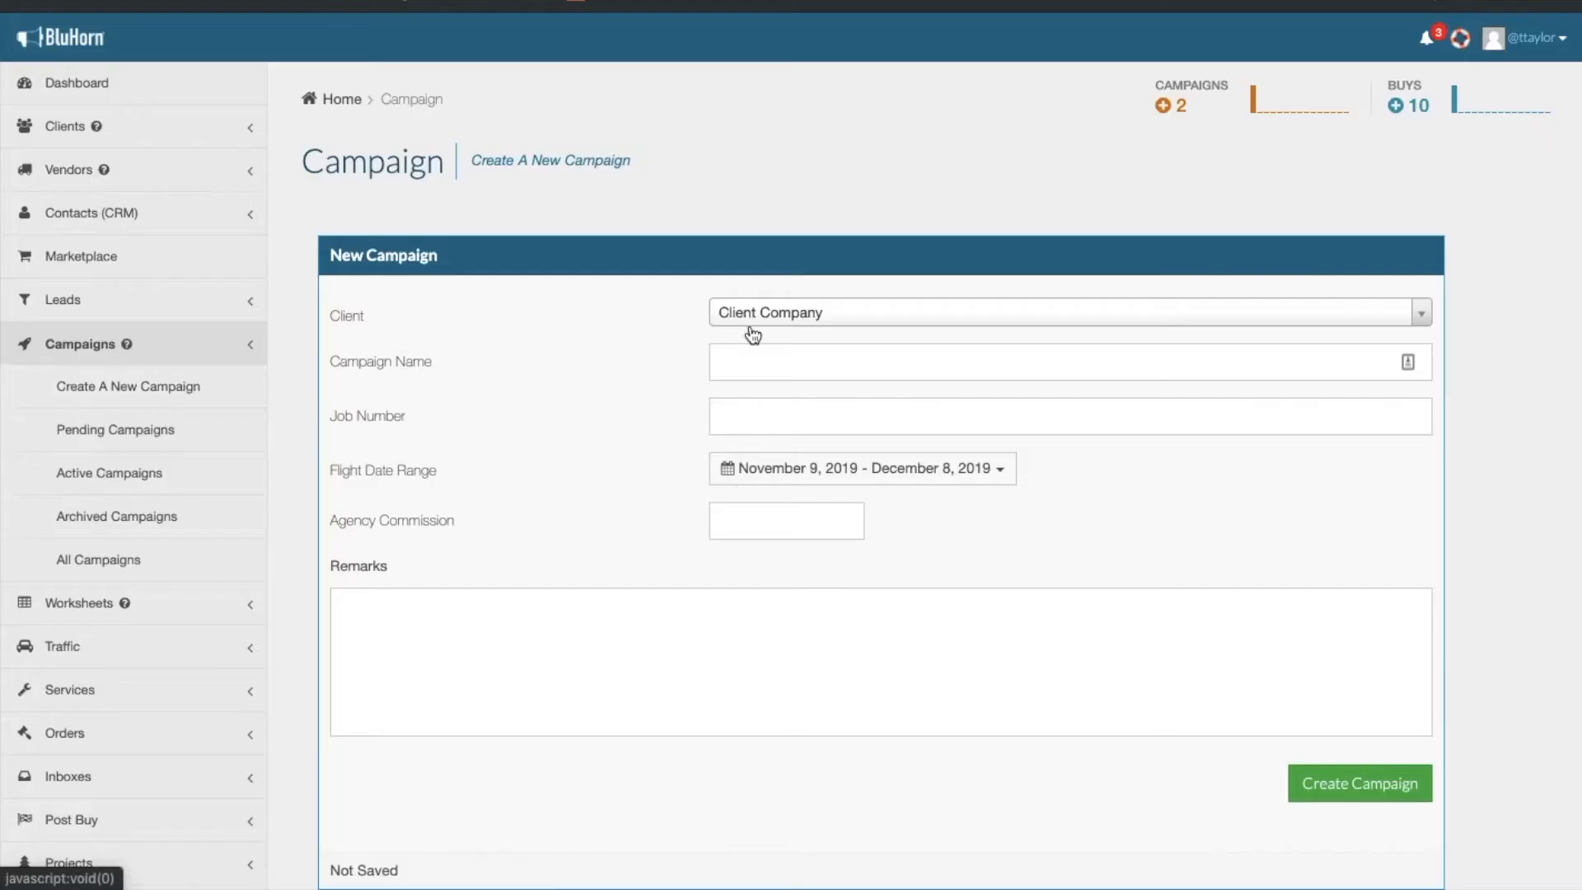
left_click(880, 317)
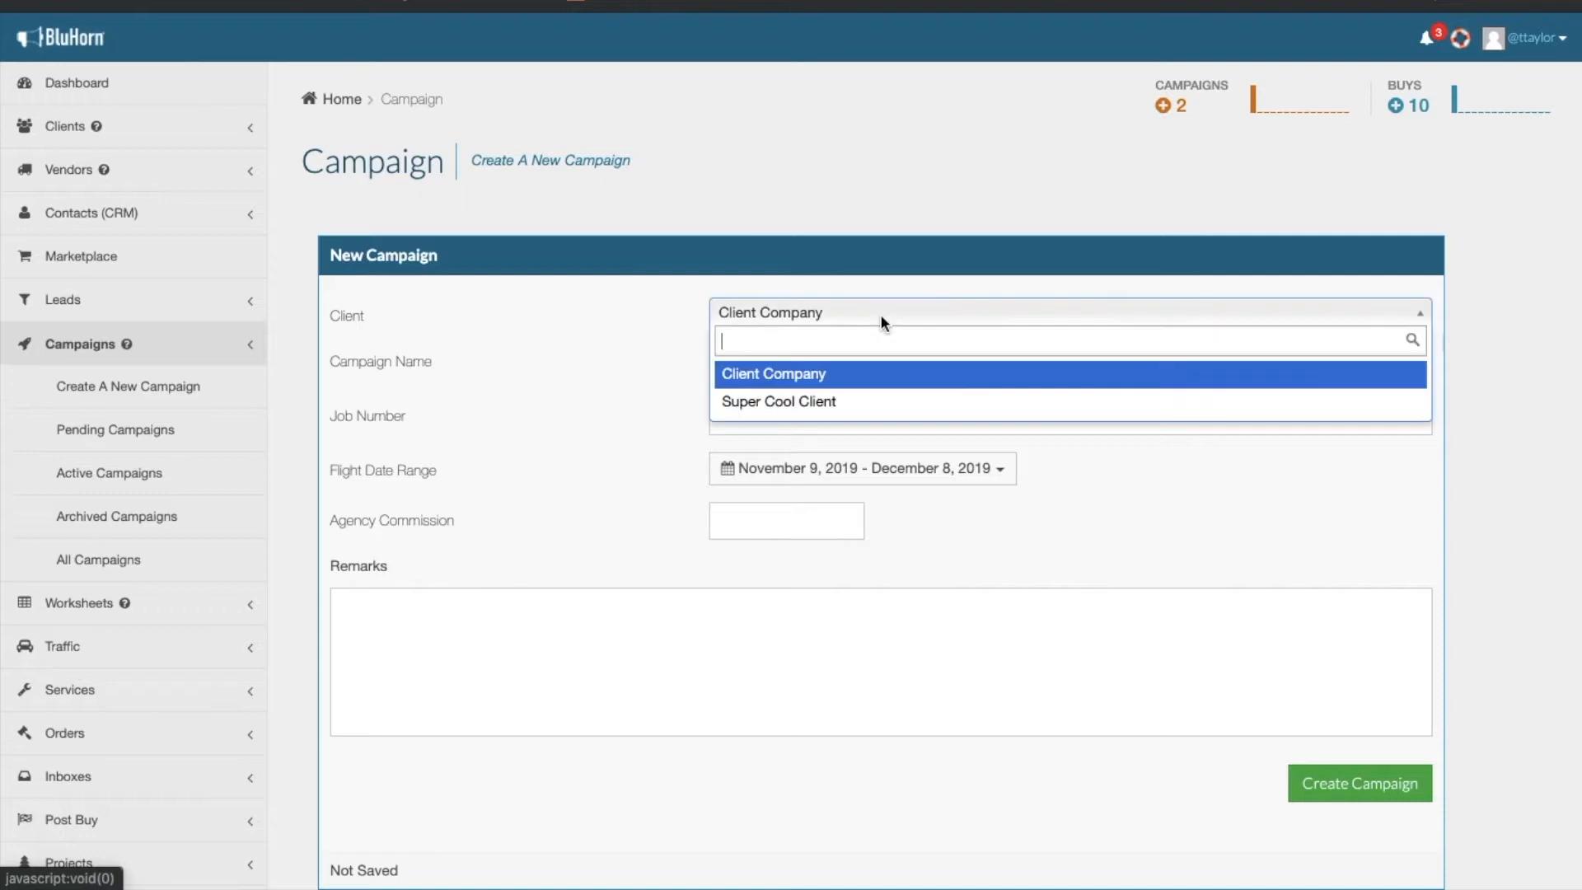
left_click(880, 380)
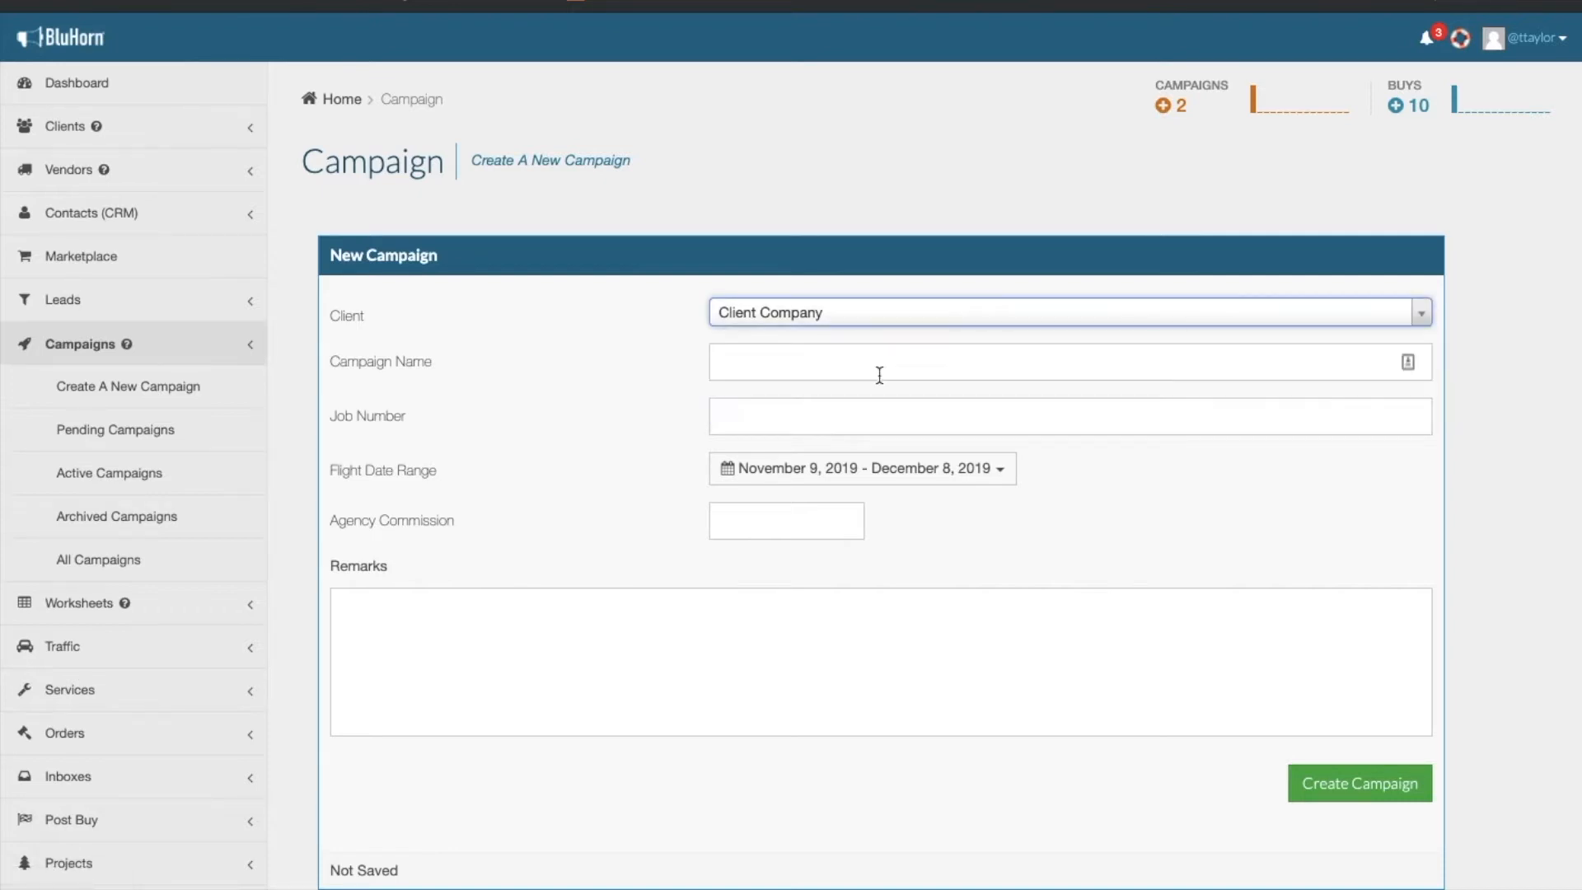
- Name the campaign "Example Campaign Name" and give it the job number 12534
left_click(866, 370)
type("Example Campaign Name")
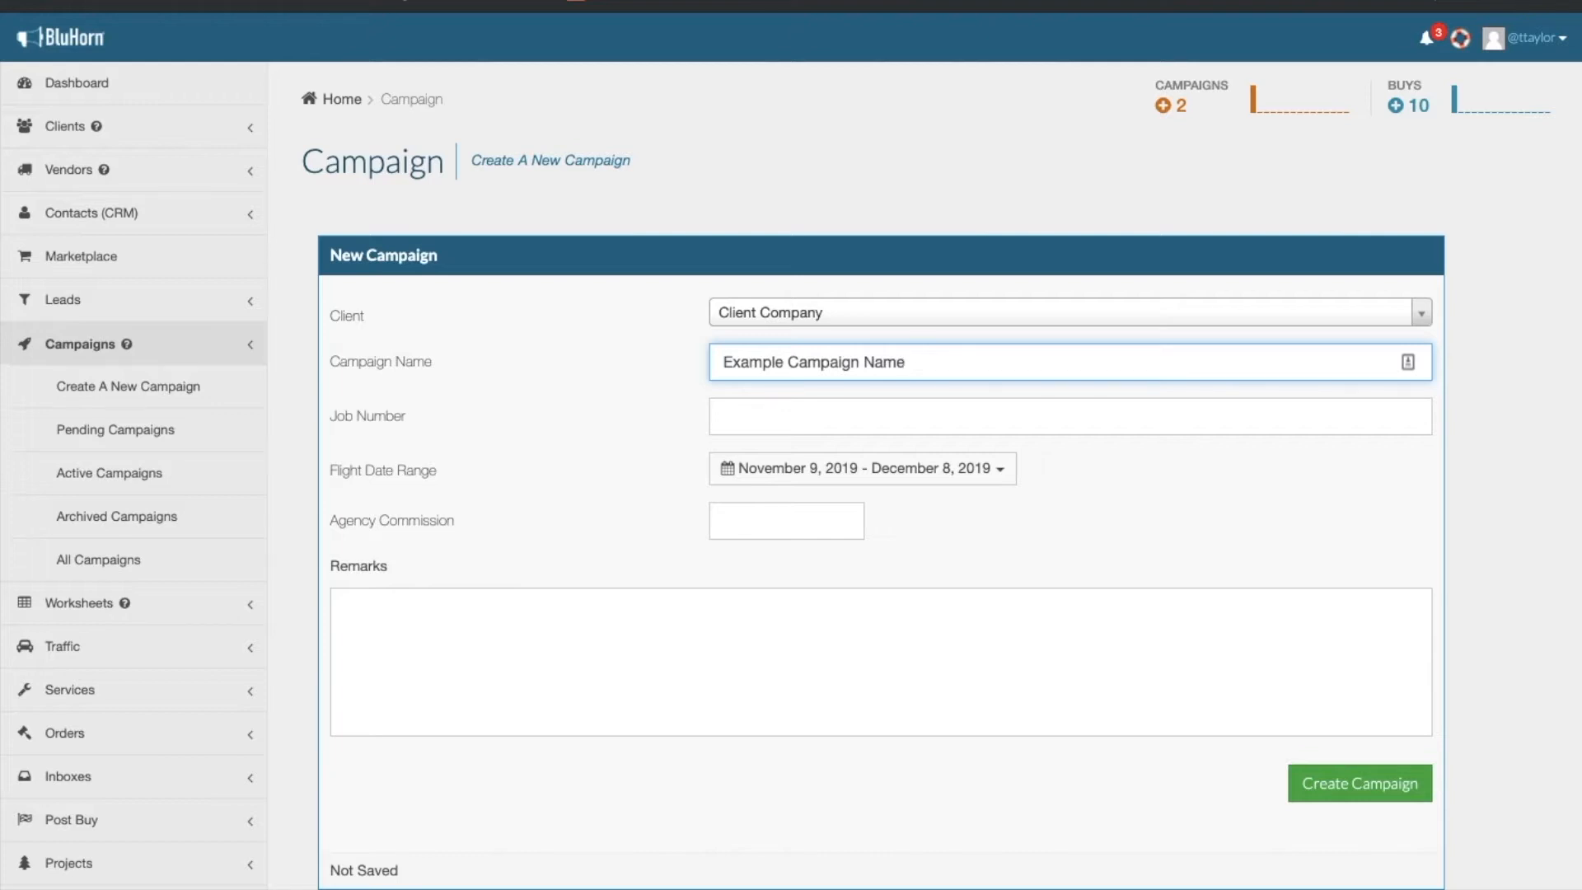
key("Tab")
type("12534")
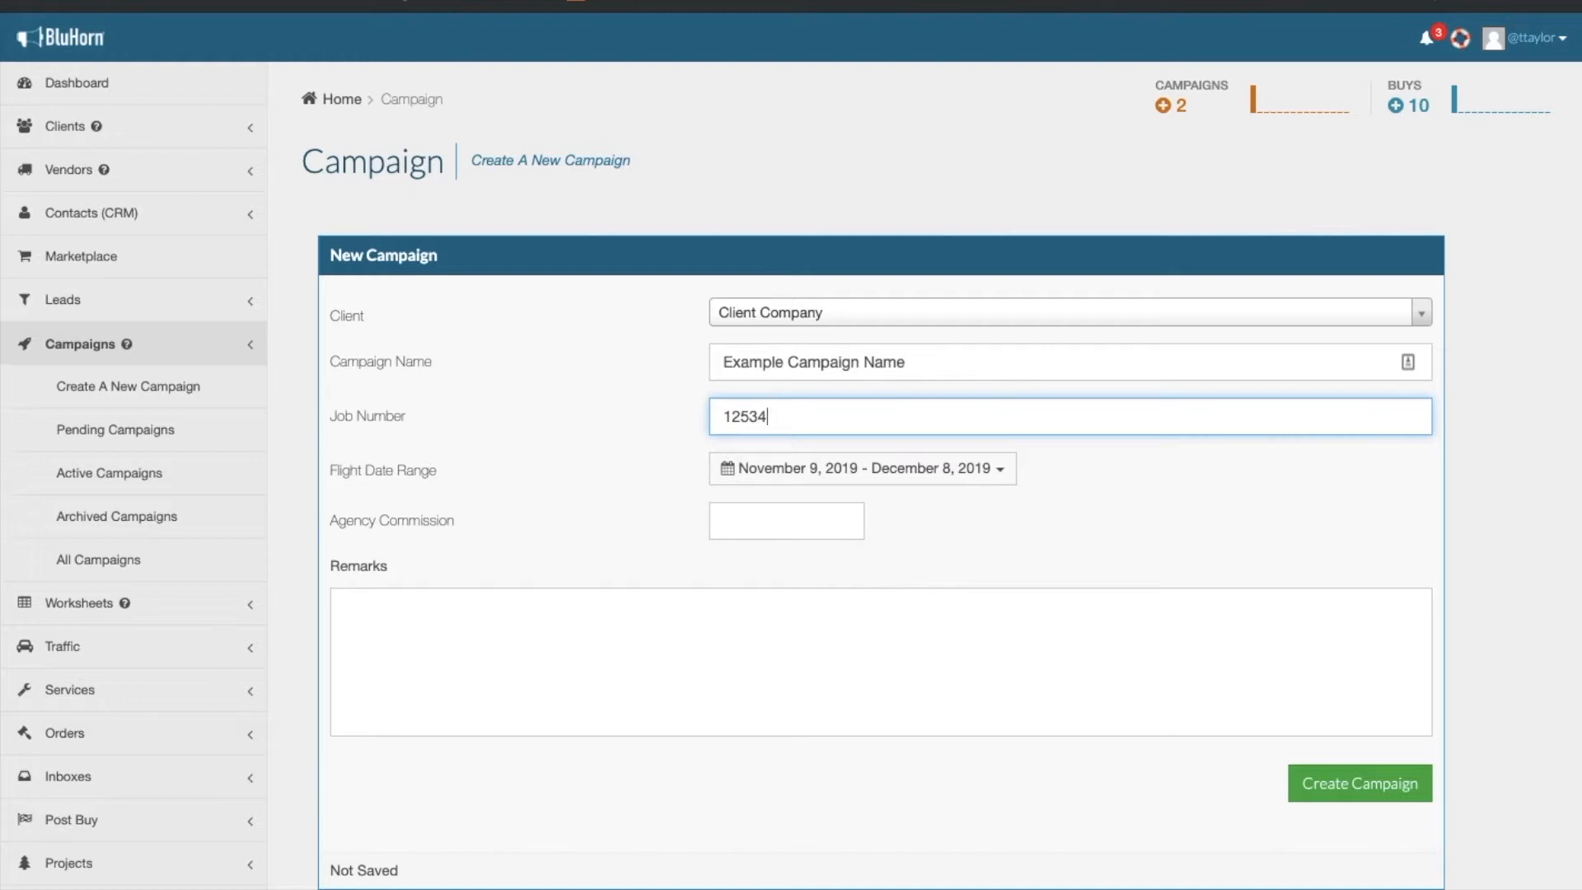
- Set a custom flight date range of November 8 to December 9, 2019 and an agency commission of 15
left_click(1000, 469)
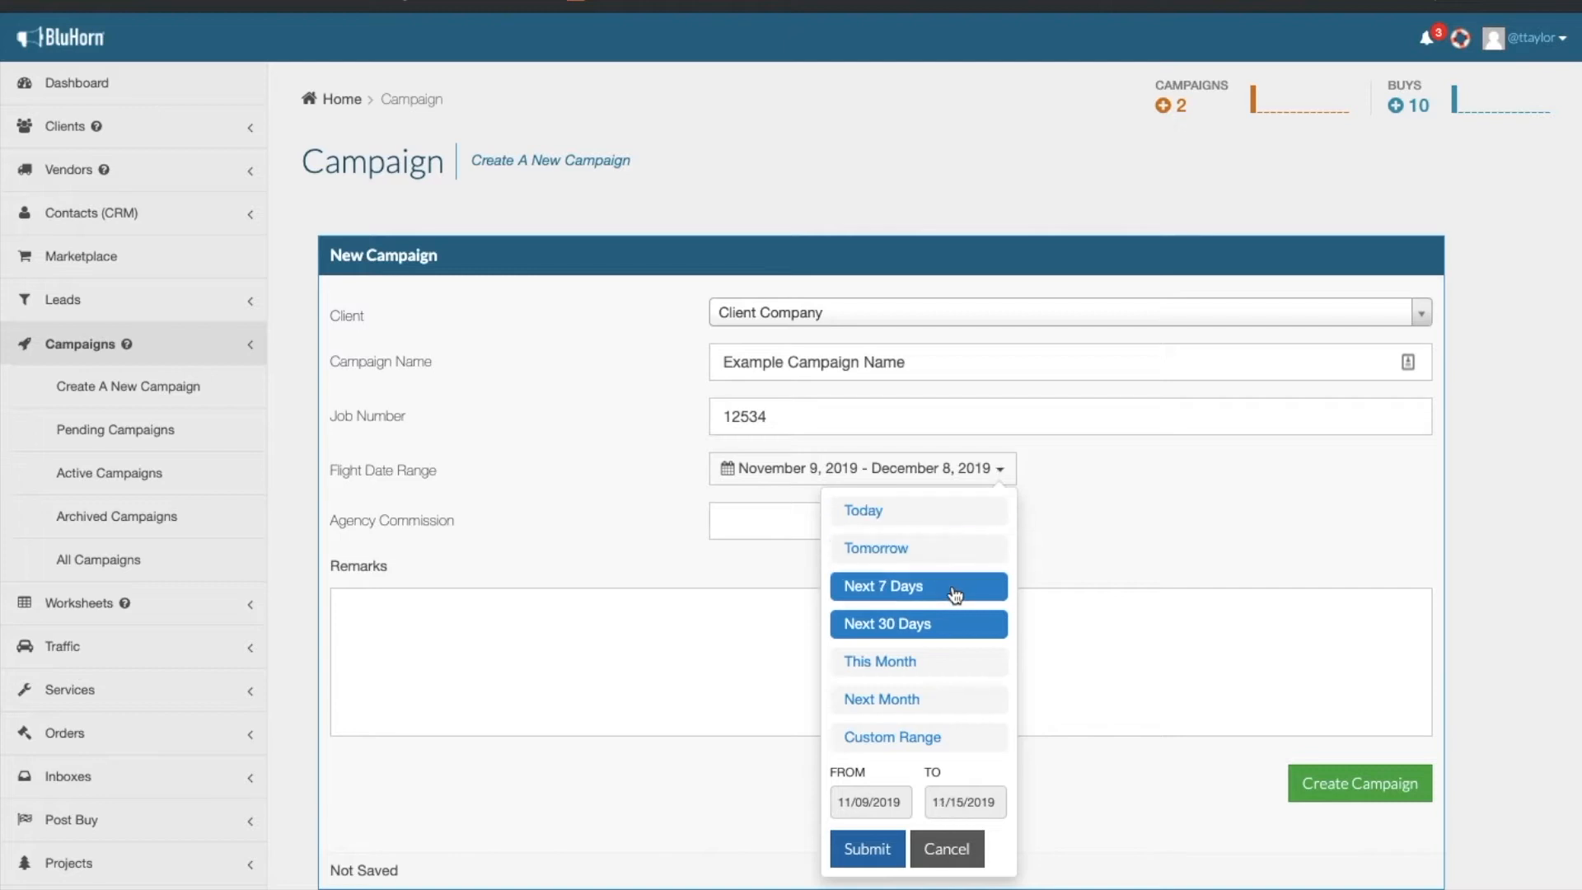
left_click(937, 737)
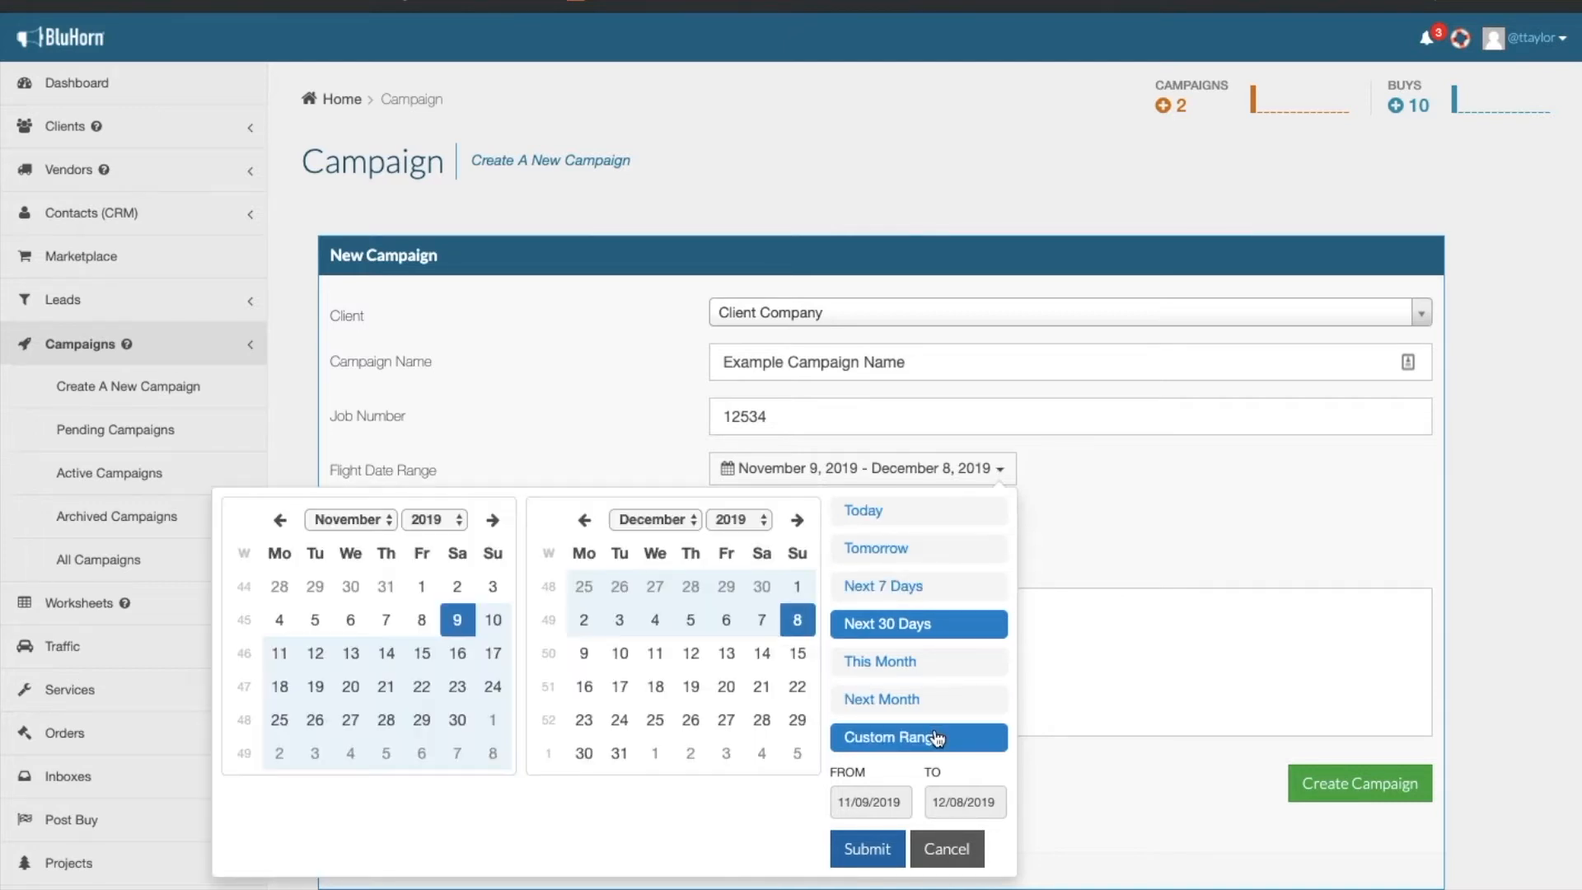
left_click(418, 620)
left_click(584, 654)
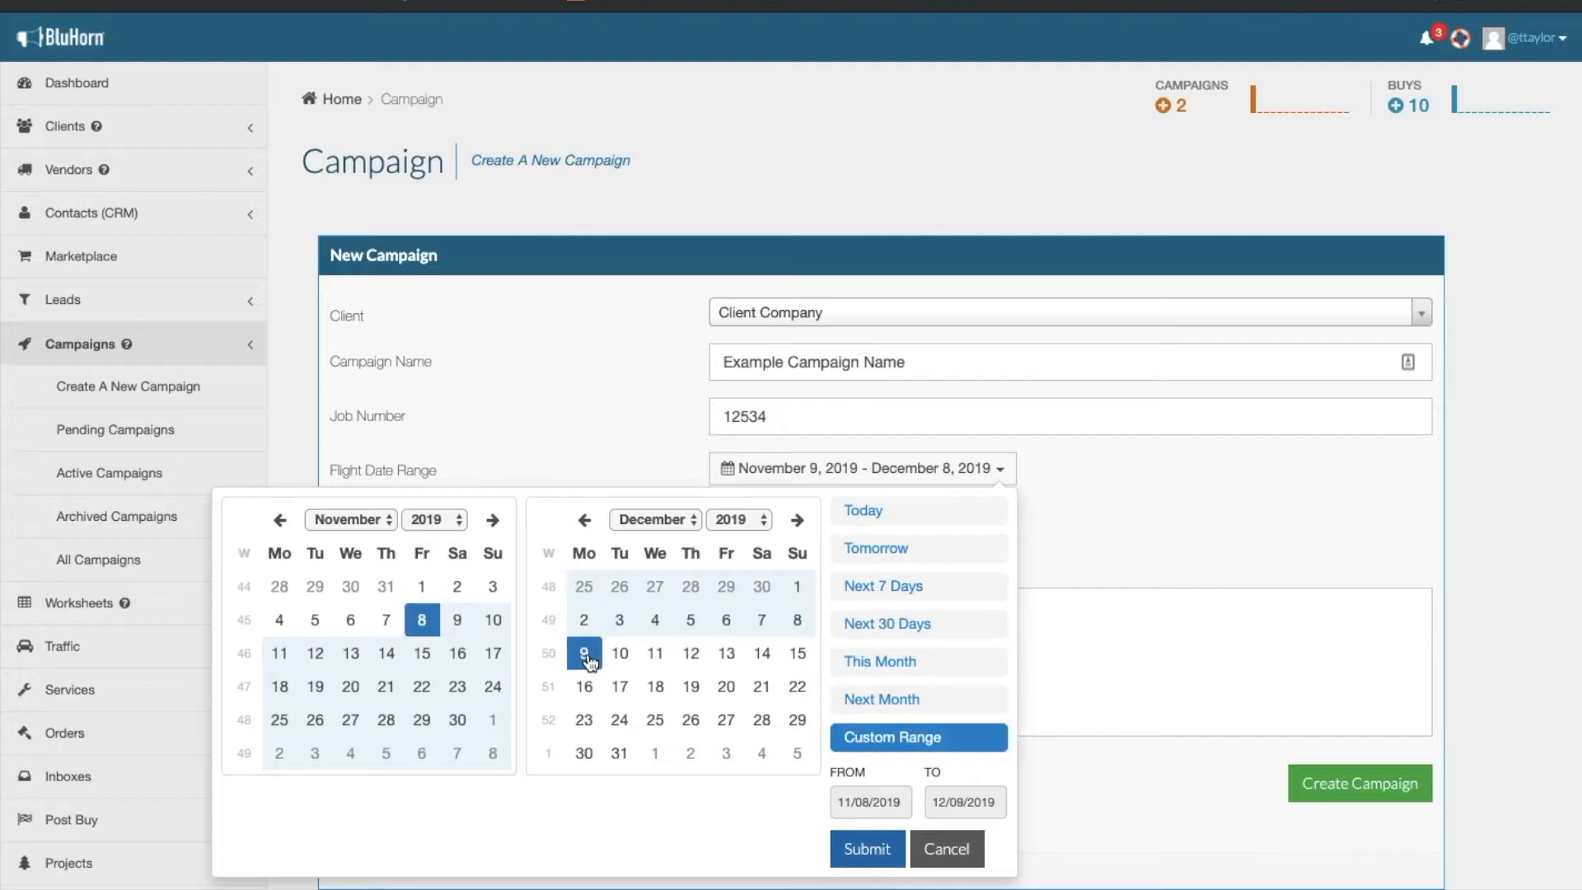
left_click(867, 849)
left_click(791, 531)
type("15")
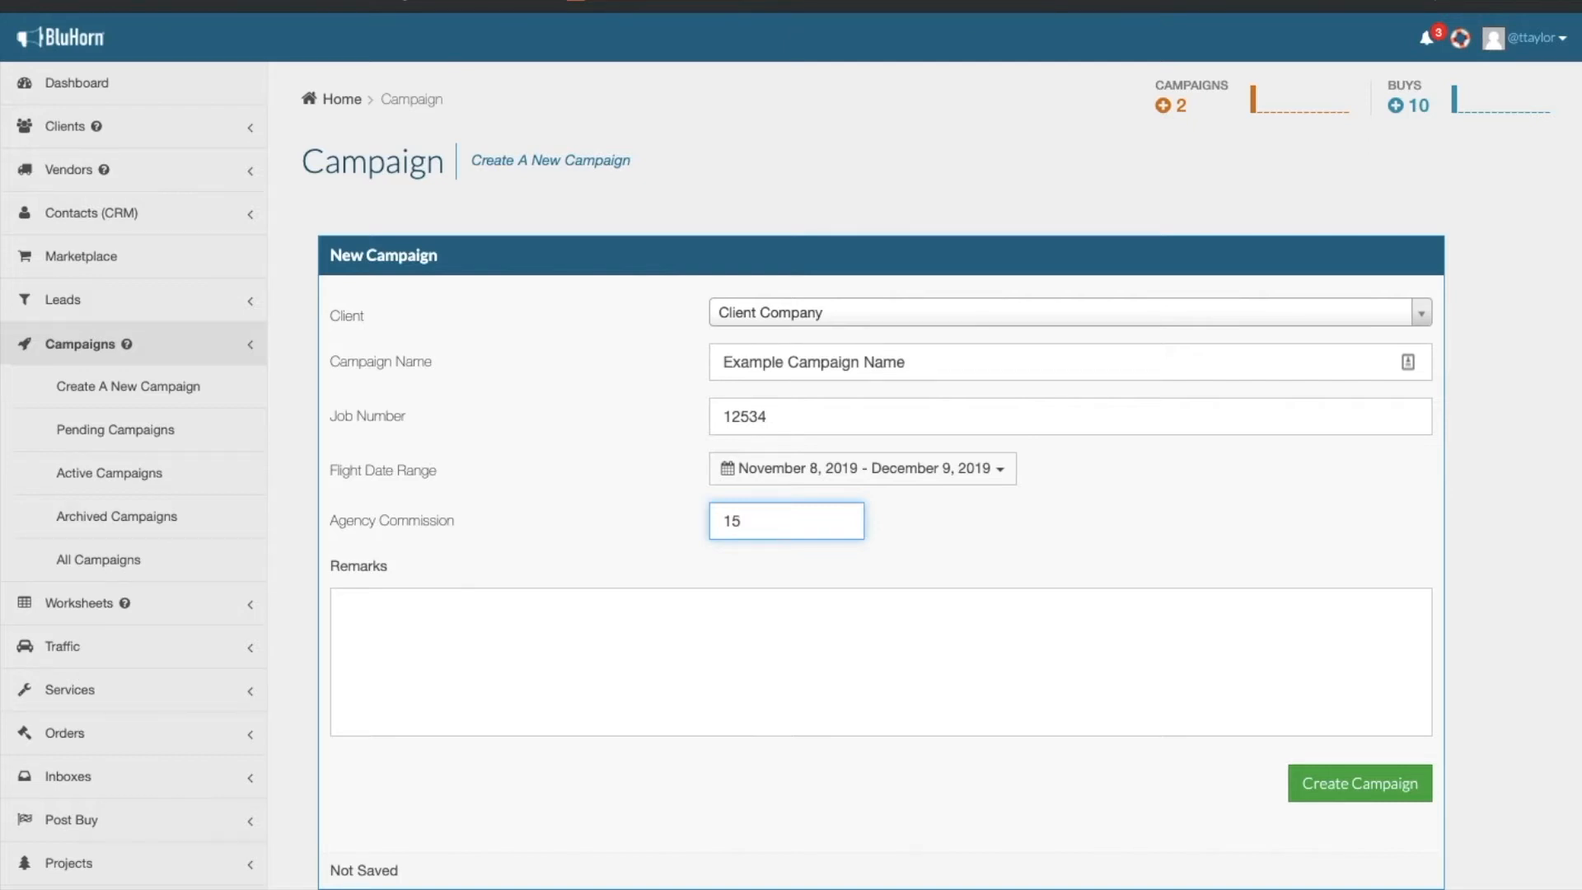
- Add the remark "Optional remarks that you would like to see on top of each worksheet in the campaign." and create the campaign
left_click(346, 606)
type("Optional remarks that you would like to see on top of each worksheet in the campaign.")
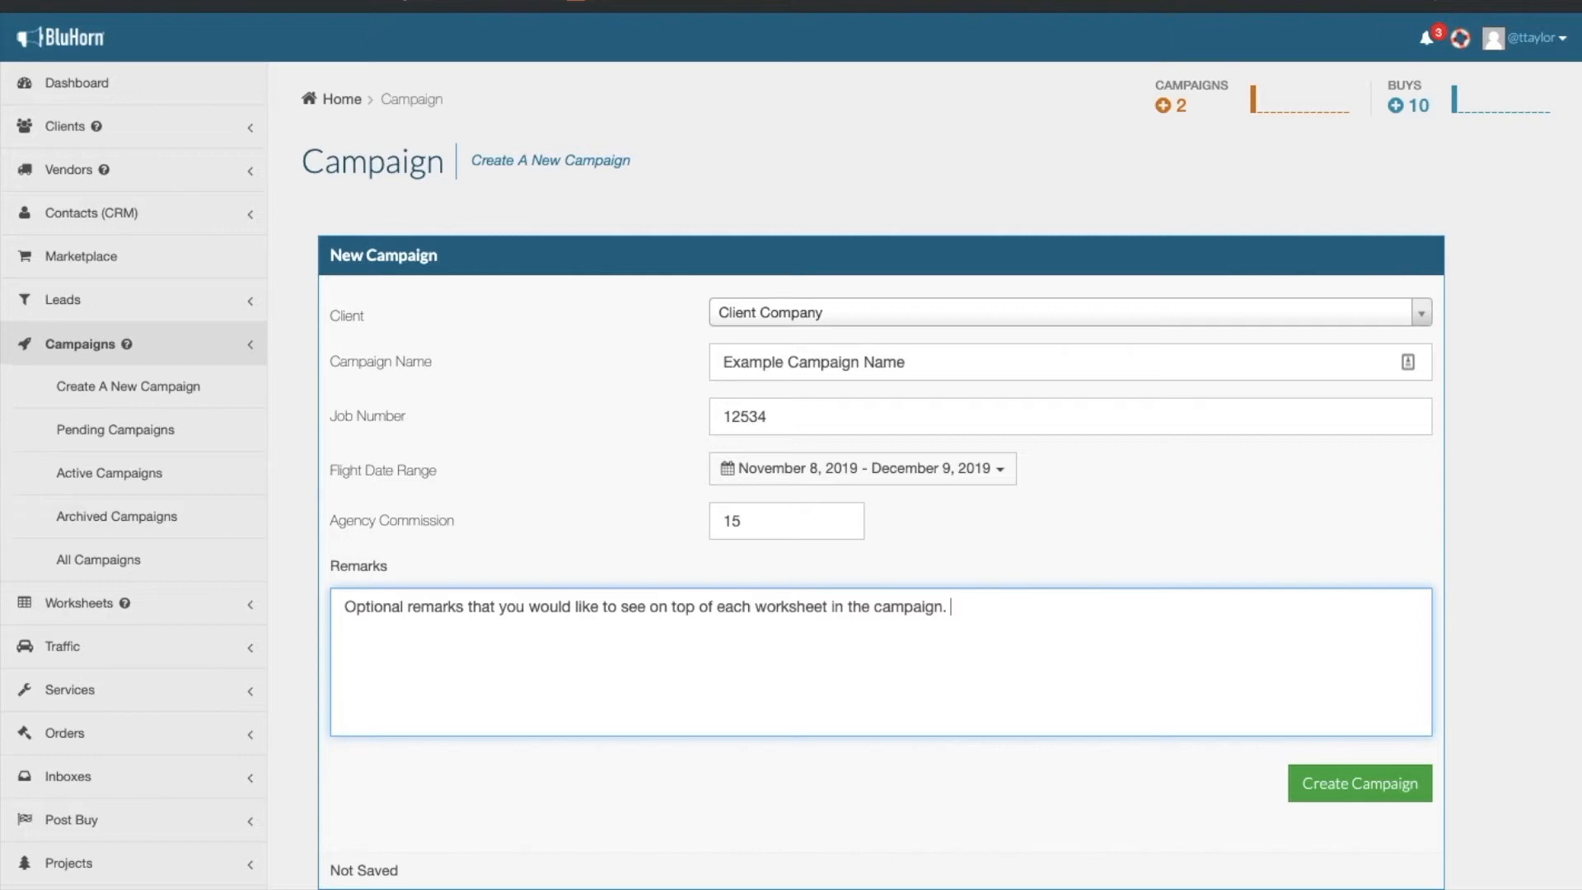
left_click(1316, 793)
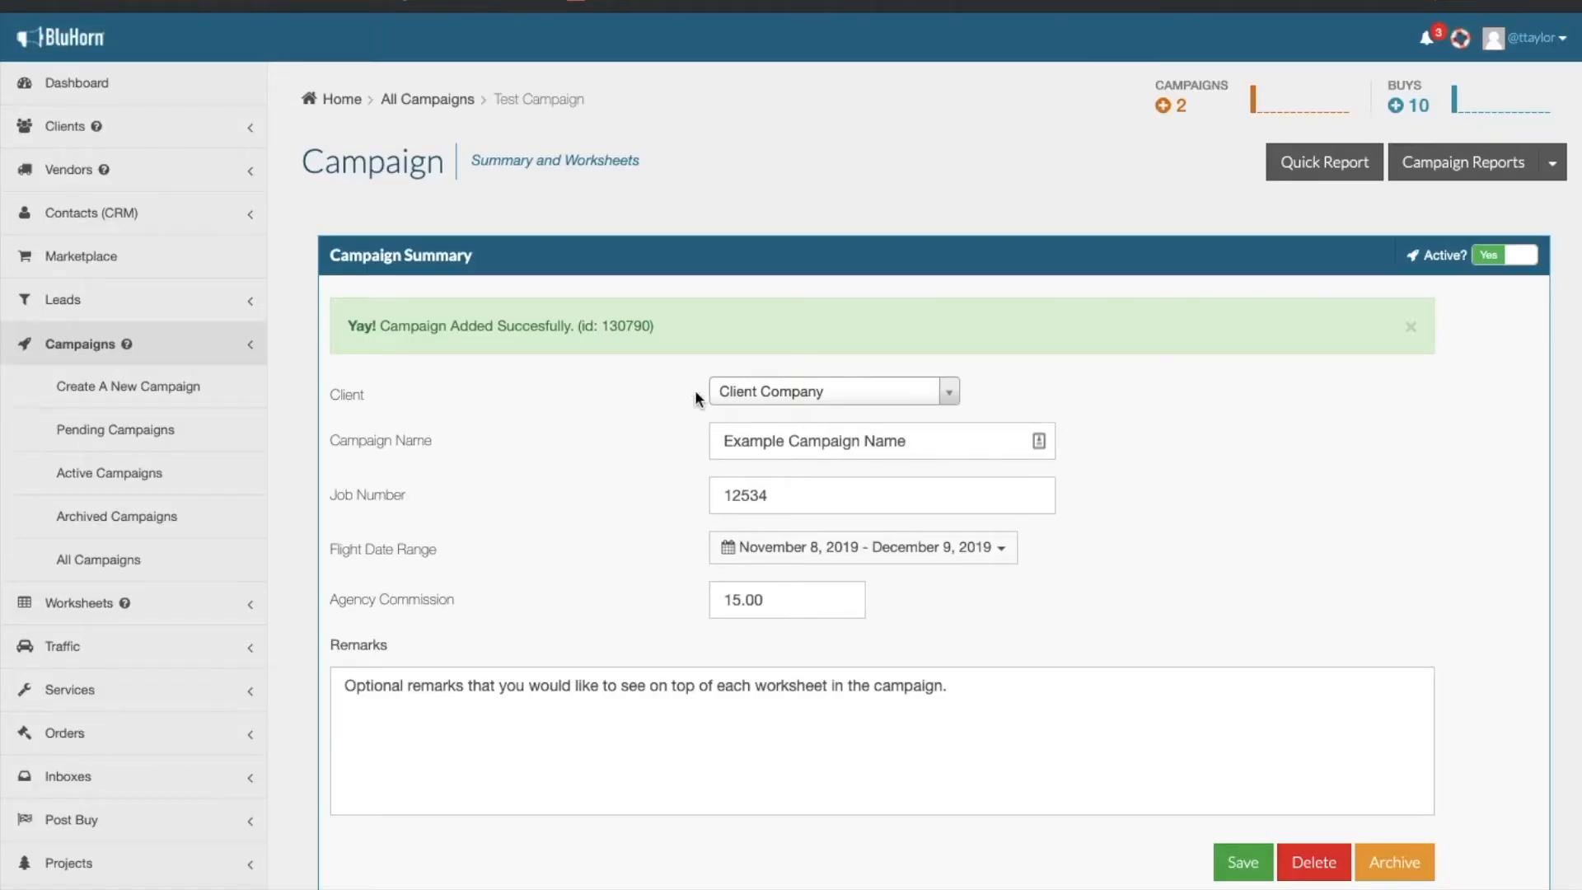
left_click_drag(567, 326, 349, 320)
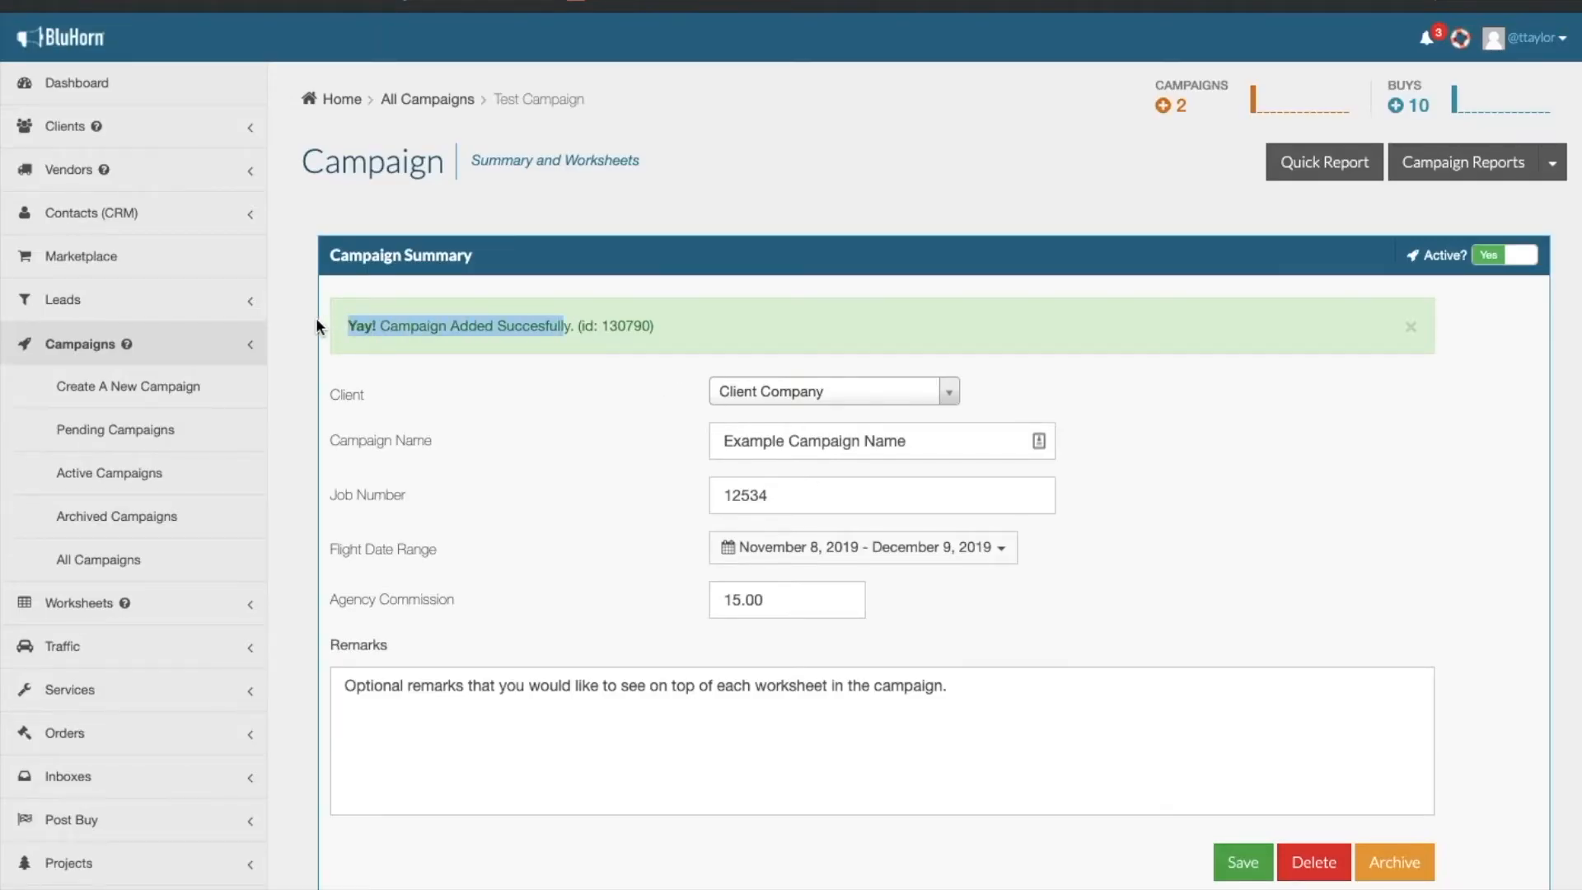
- Name the campaign's new worksheet "Example Worksheet 1" and set its date range to the next 7 days
scroll(295, 349, "down", 10)
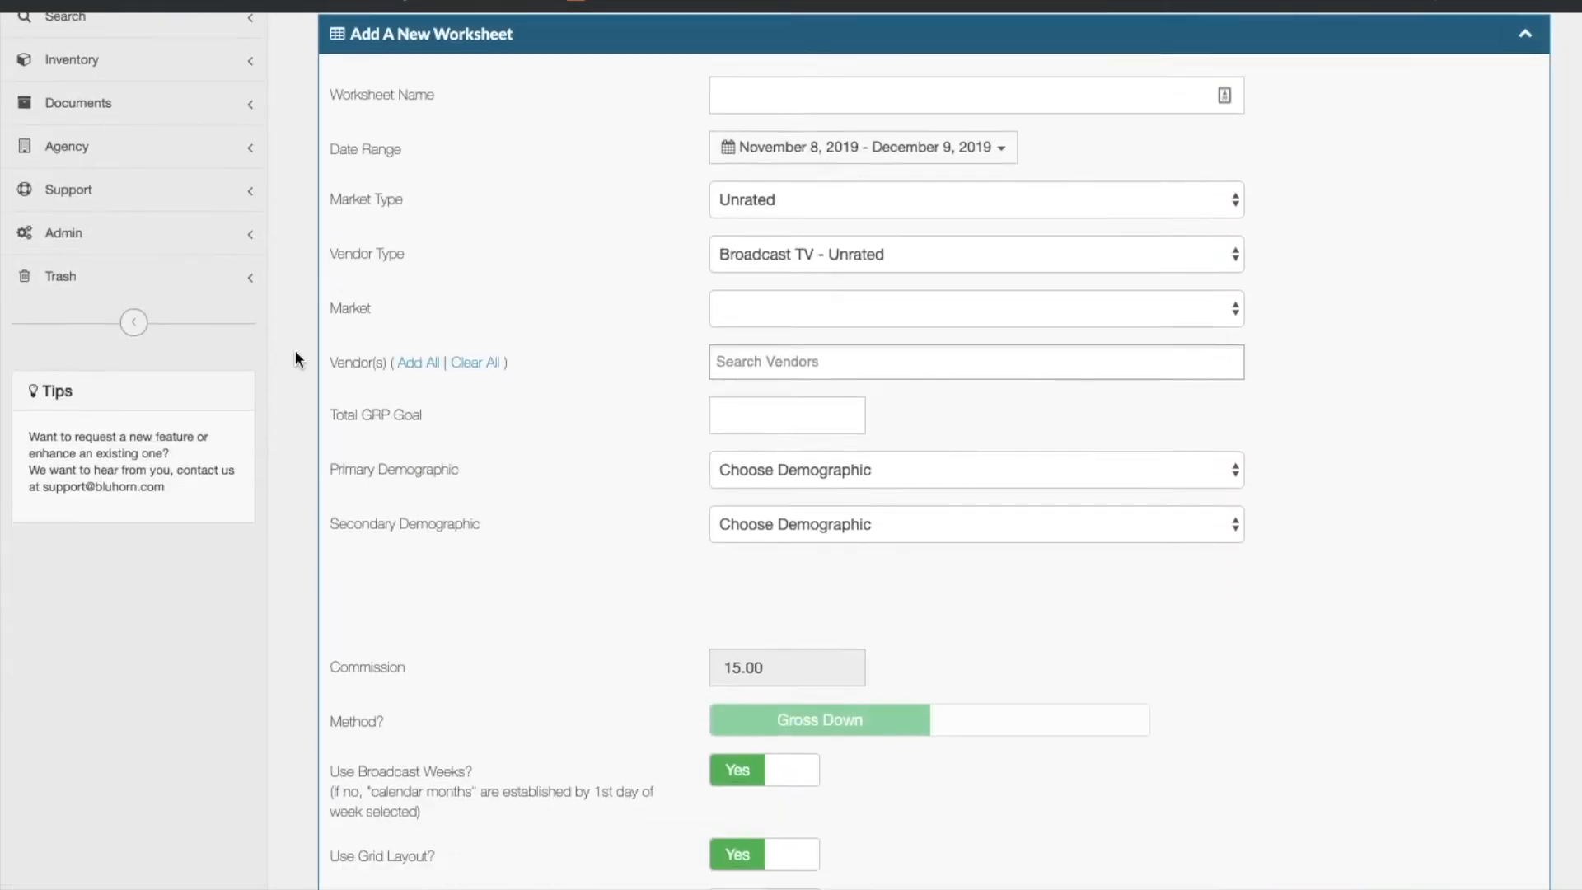
left_click_drag(355, 192, 527, 201)
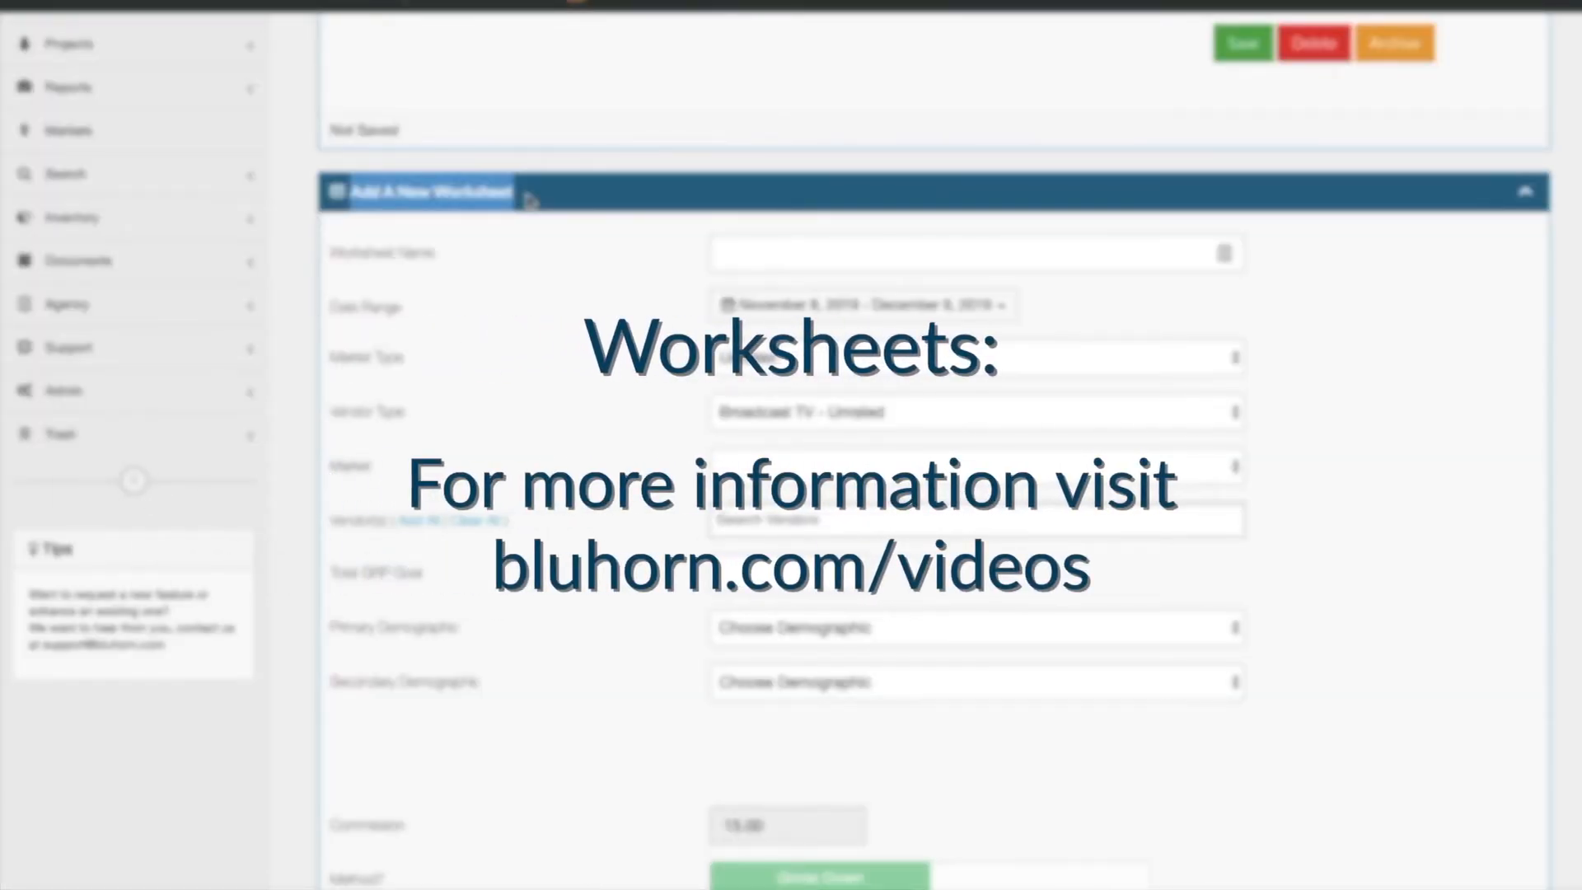
left_click(733, 252)
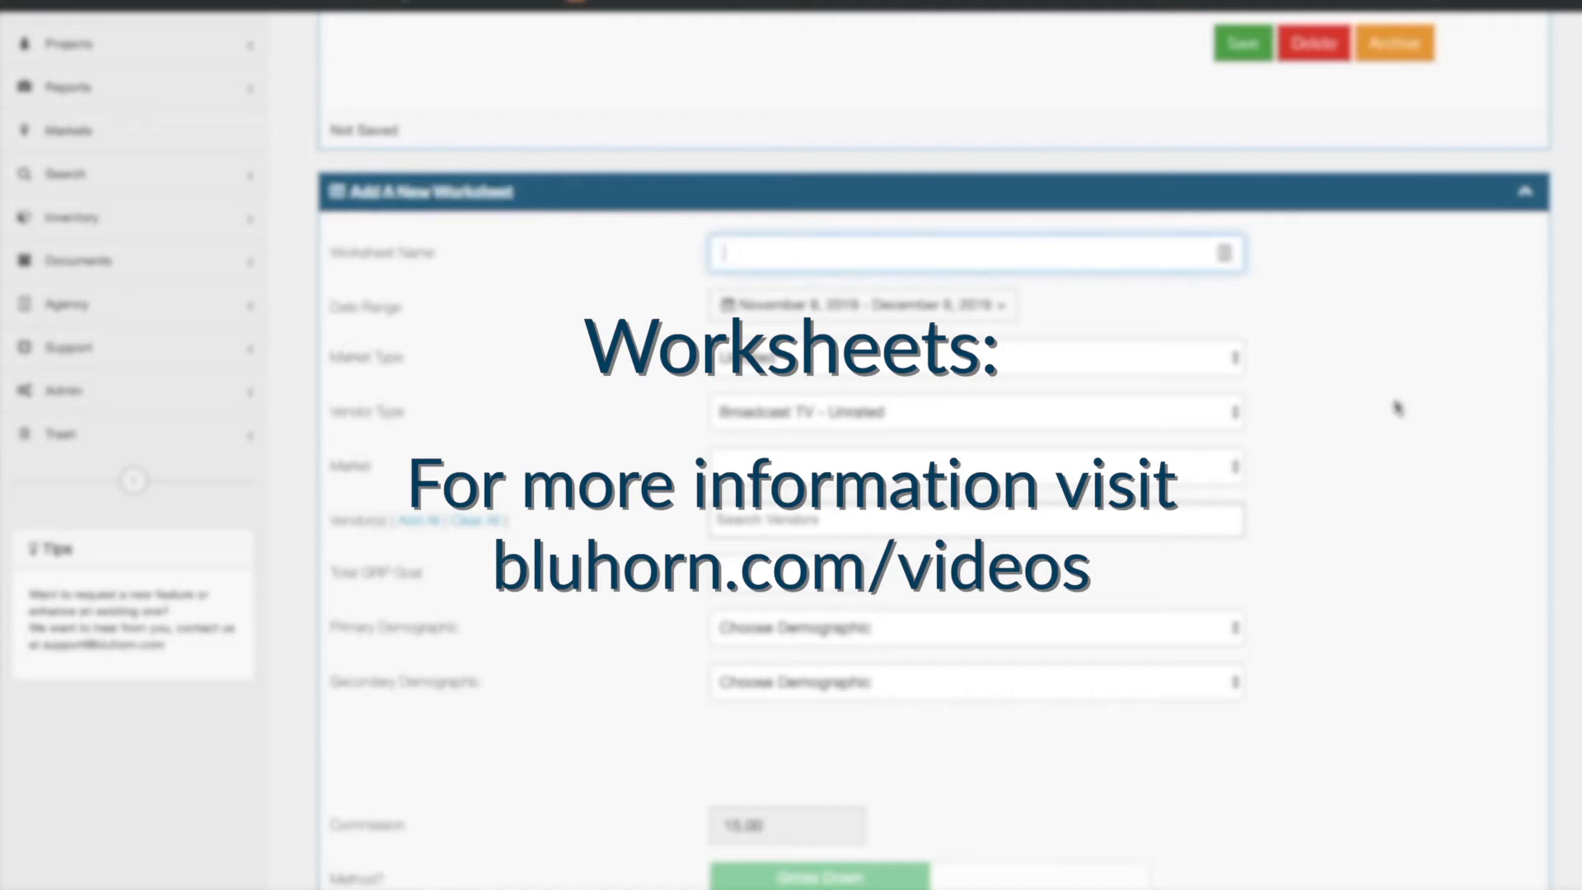
type("Example Worksheet 1")
left_click(999, 313)
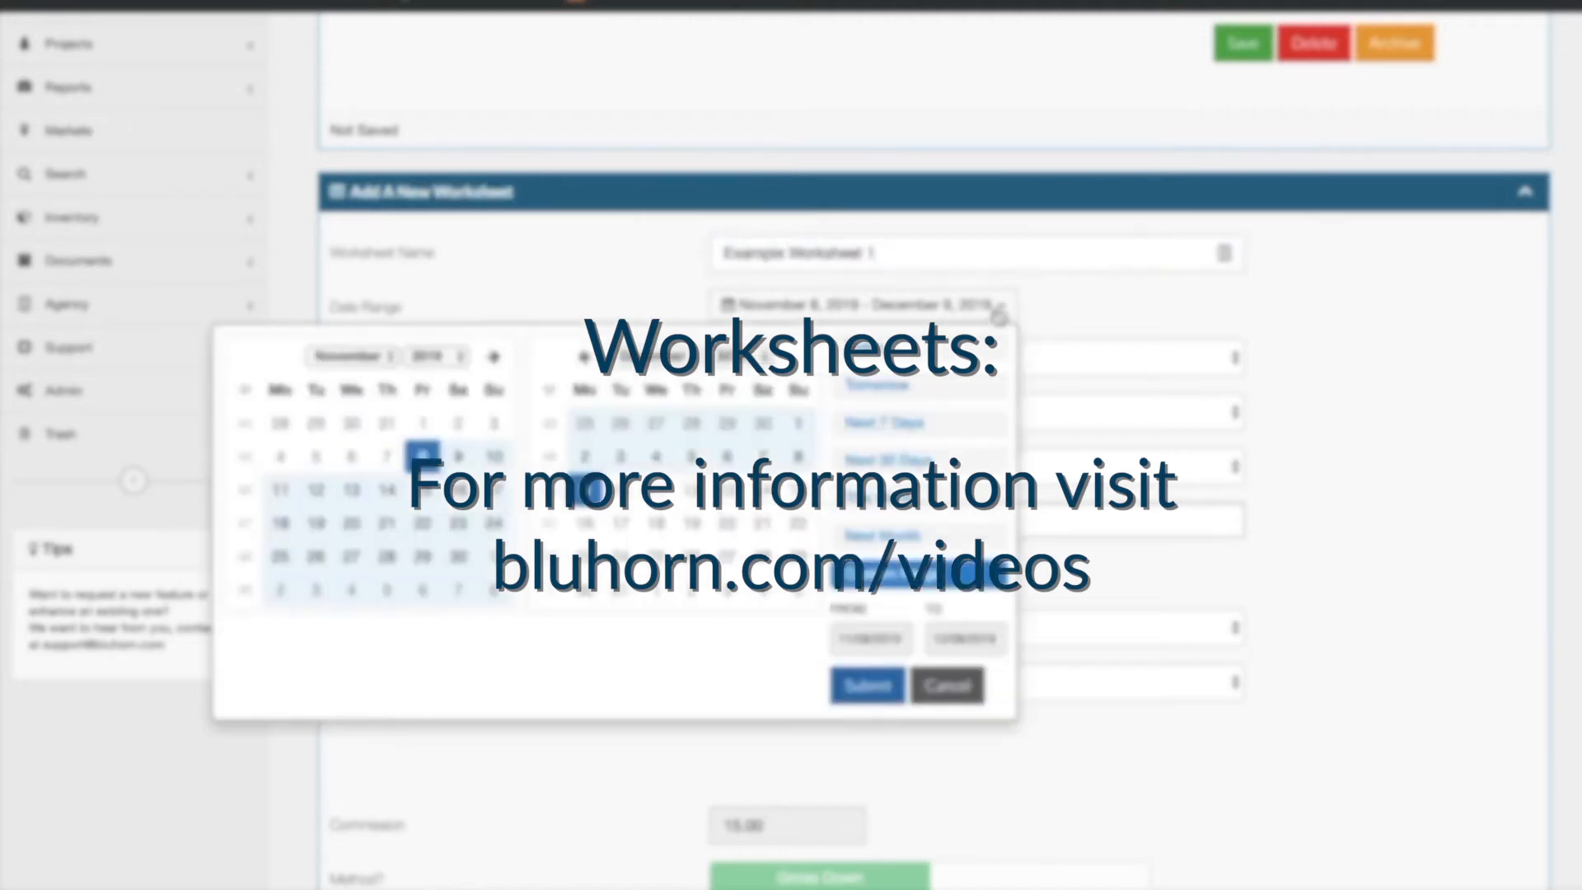
left_click(936, 423)
- Use the Unrated market type and the Broadcast TV - Unrated vendor type, and choose Jacksonville as the market
left_click(1219, 371)
left_click(1205, 369)
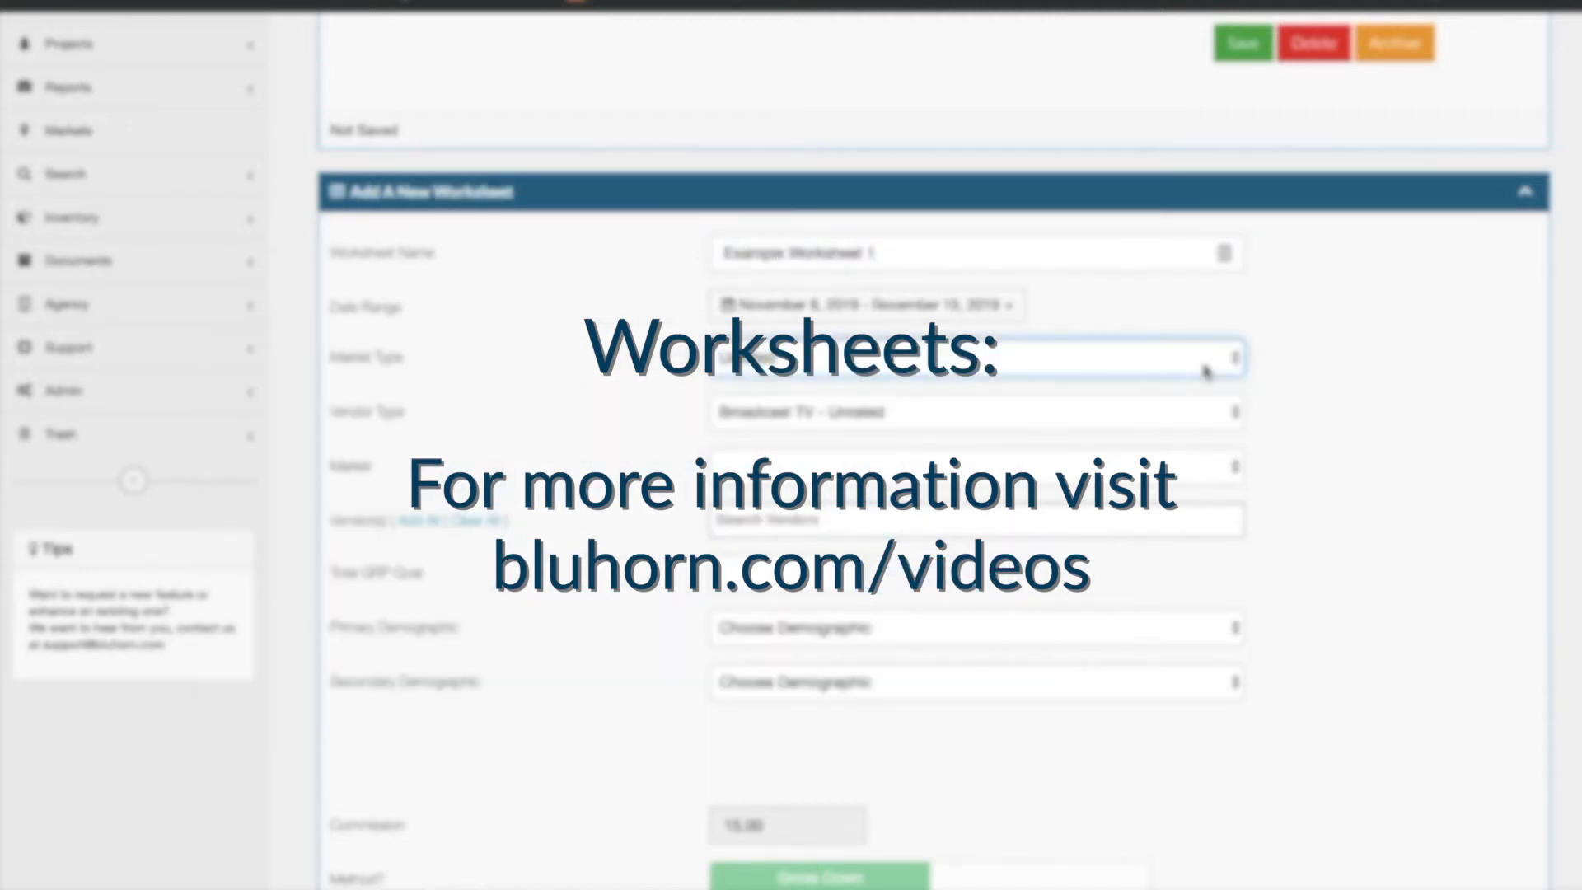
left_click(1222, 412)
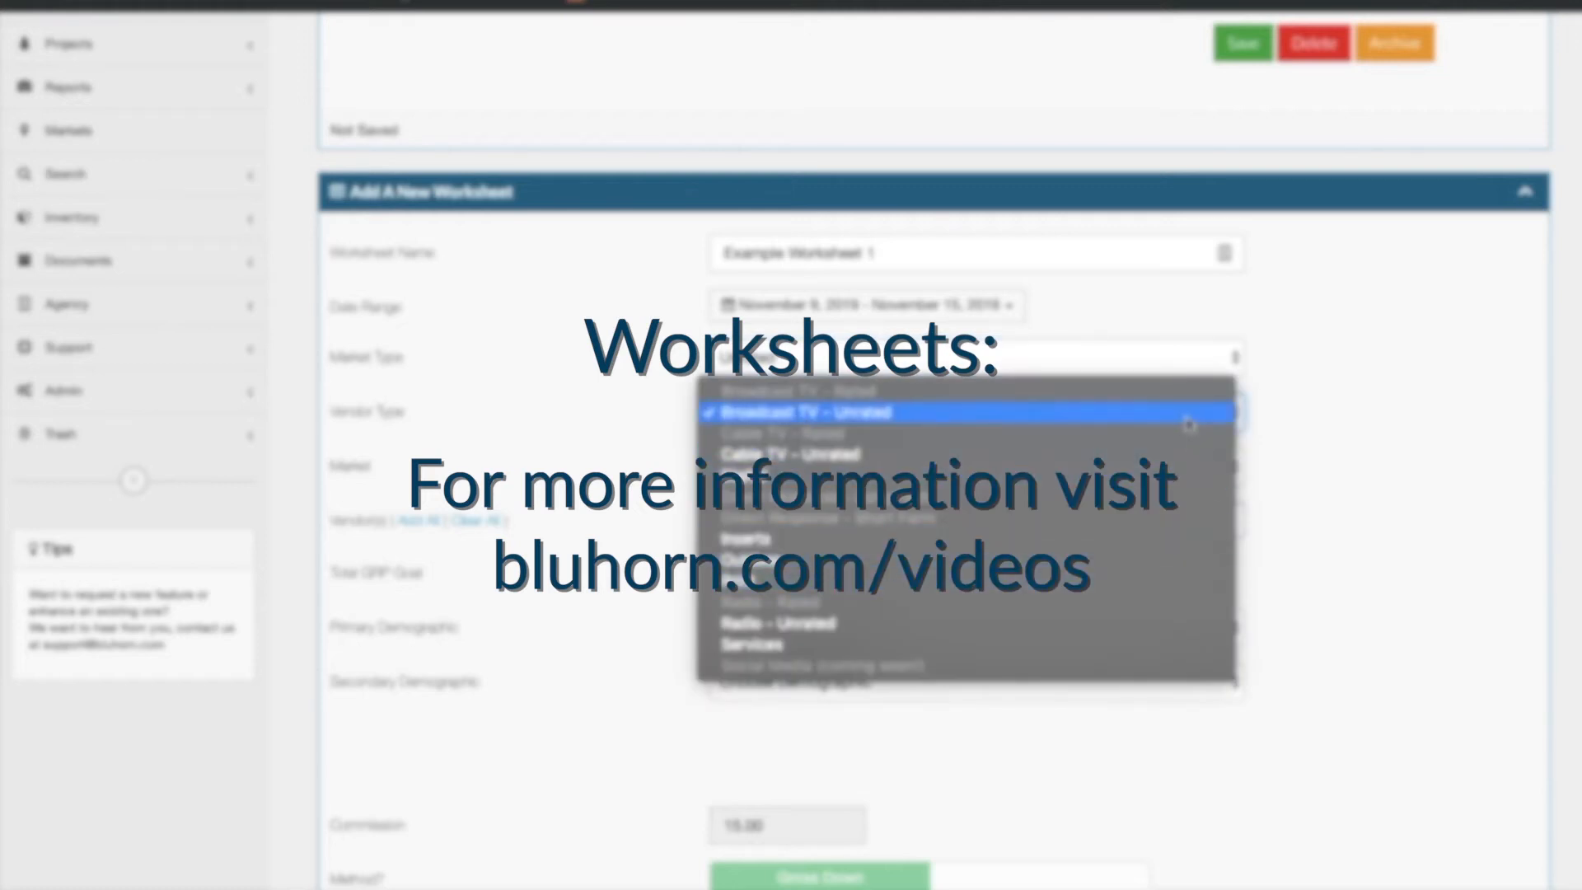
left_click(1187, 416)
left_click(1167, 458)
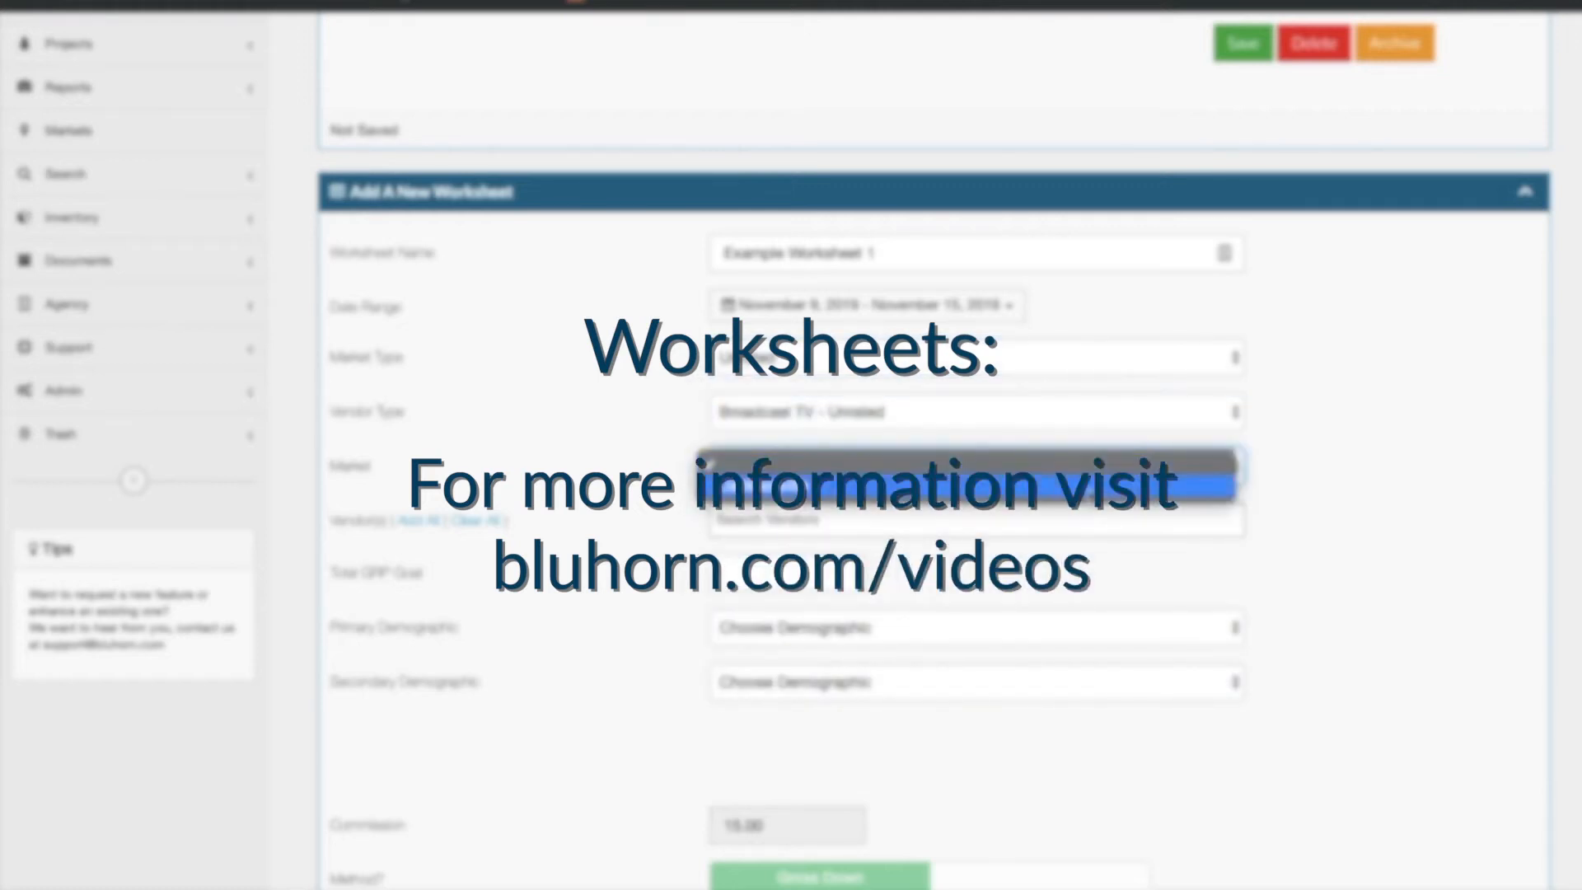
left_click(1093, 490)
- Select An Example Broadcast TV Unrated Vendor for the worksheet and add all the other available vendors
left_click(1059, 521)
left_click(1059, 553)
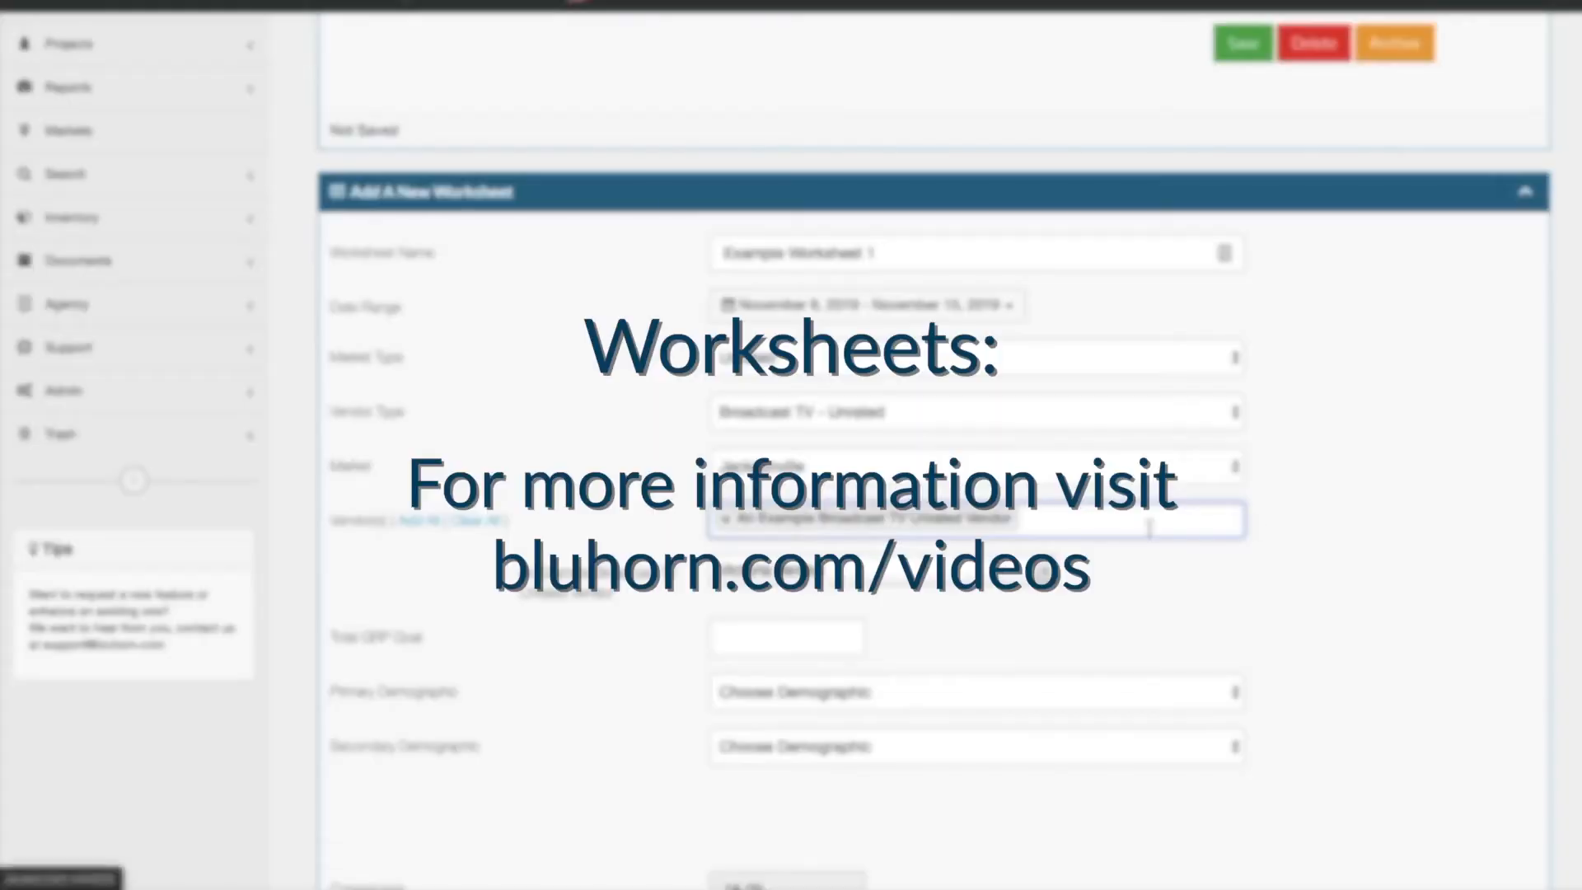
left_click(418, 520)
scroll(1183, 650, "down", 2)
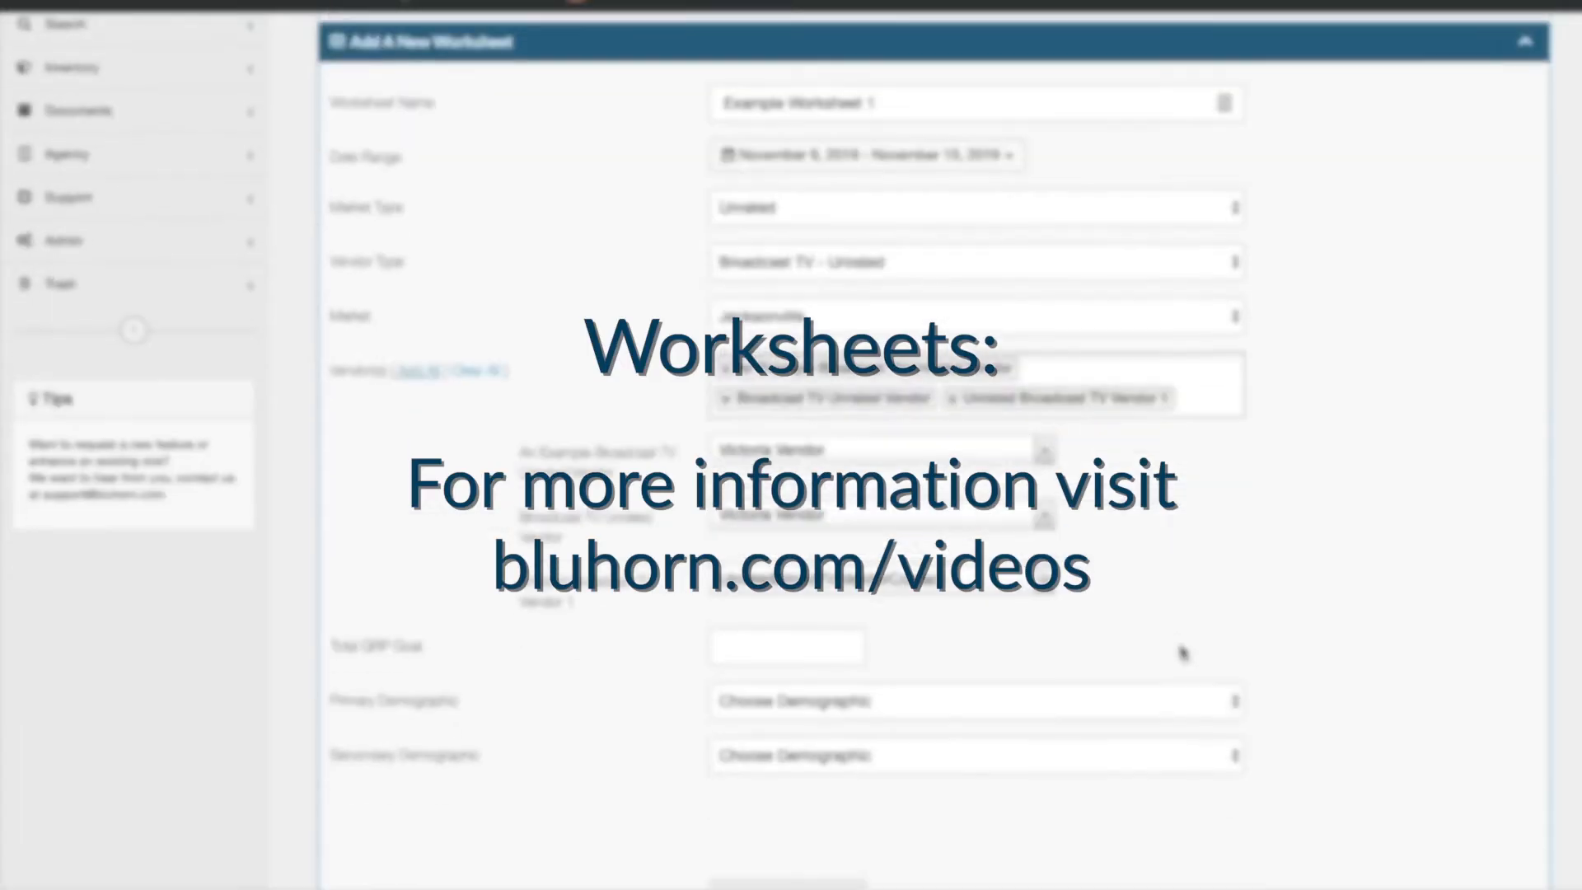
left_click(1043, 427)
left_click(1153, 487)
left_click(1044, 491)
left_click(980, 543)
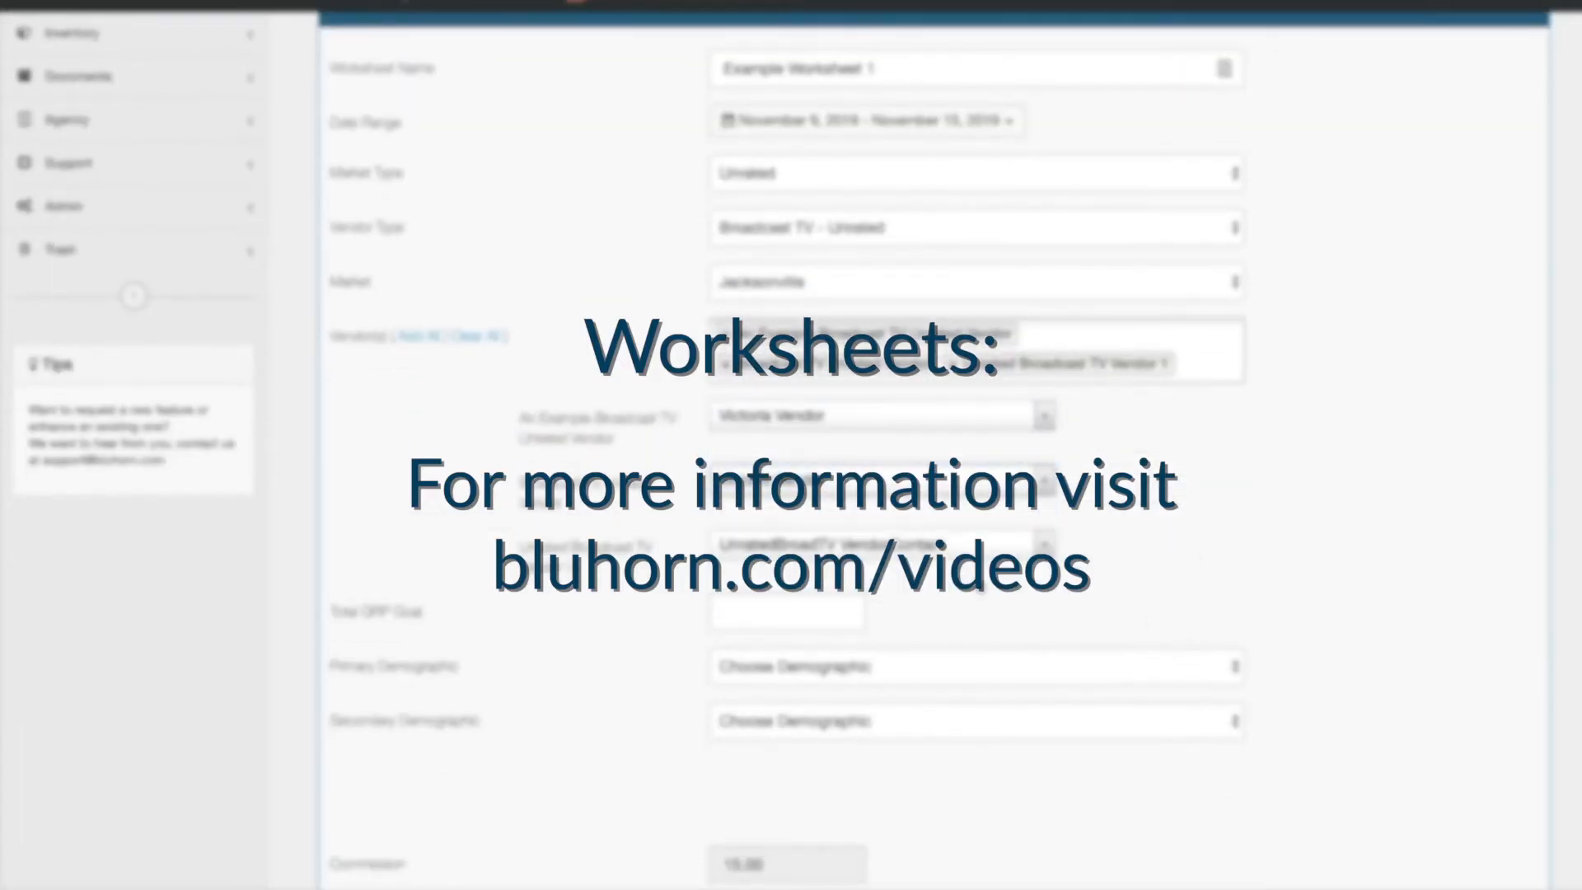
scroll(1186, 552, "down", 4)
left_click(972, 394)
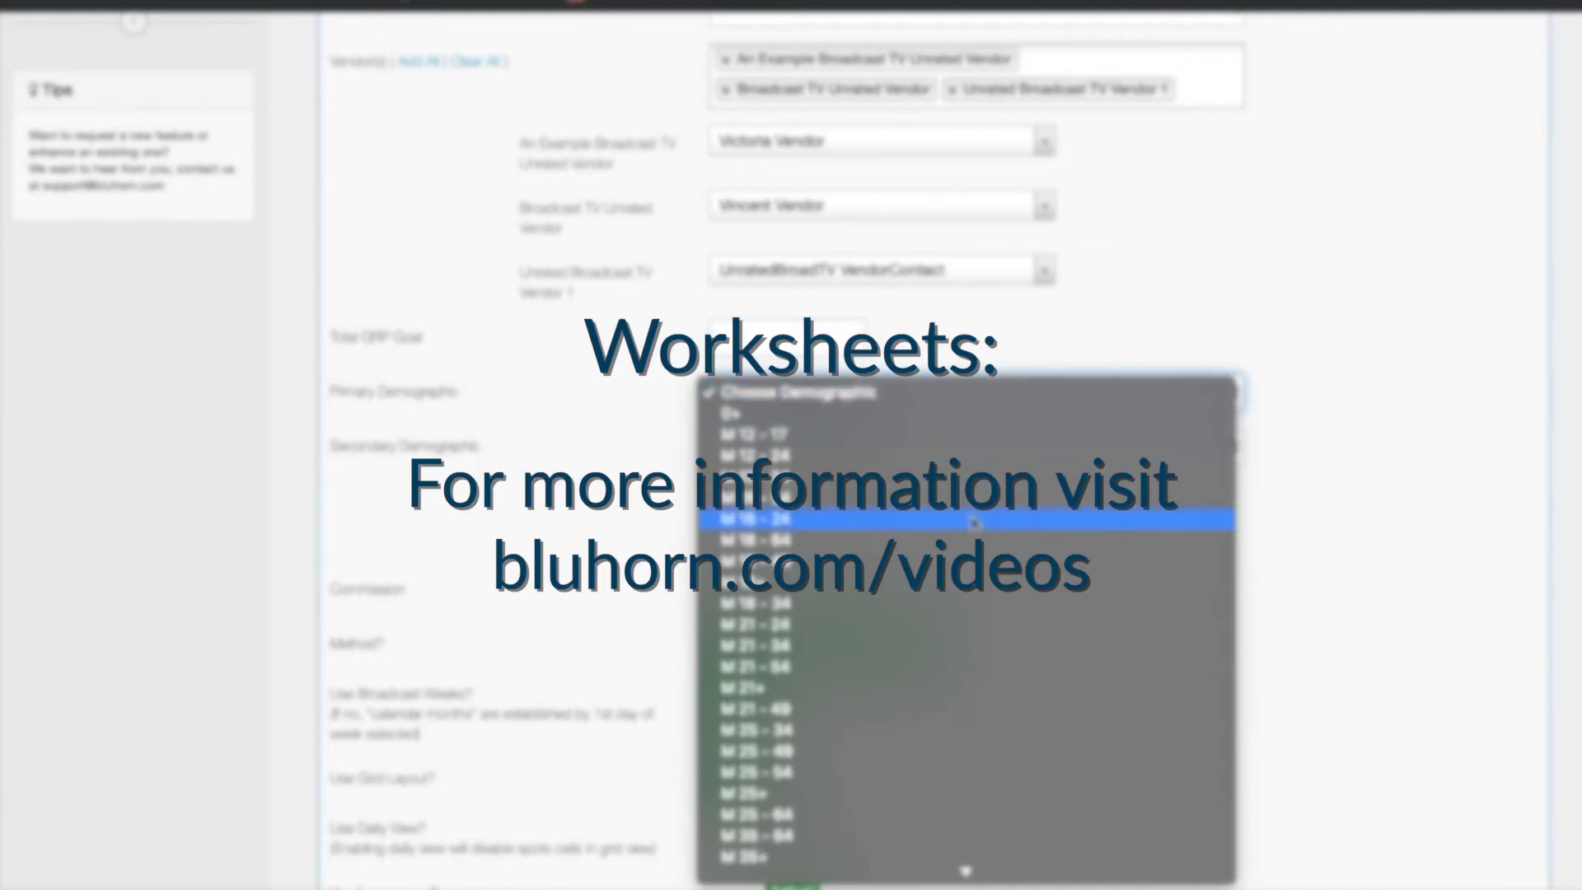
left_click(974, 520)
left_click(1034, 449)
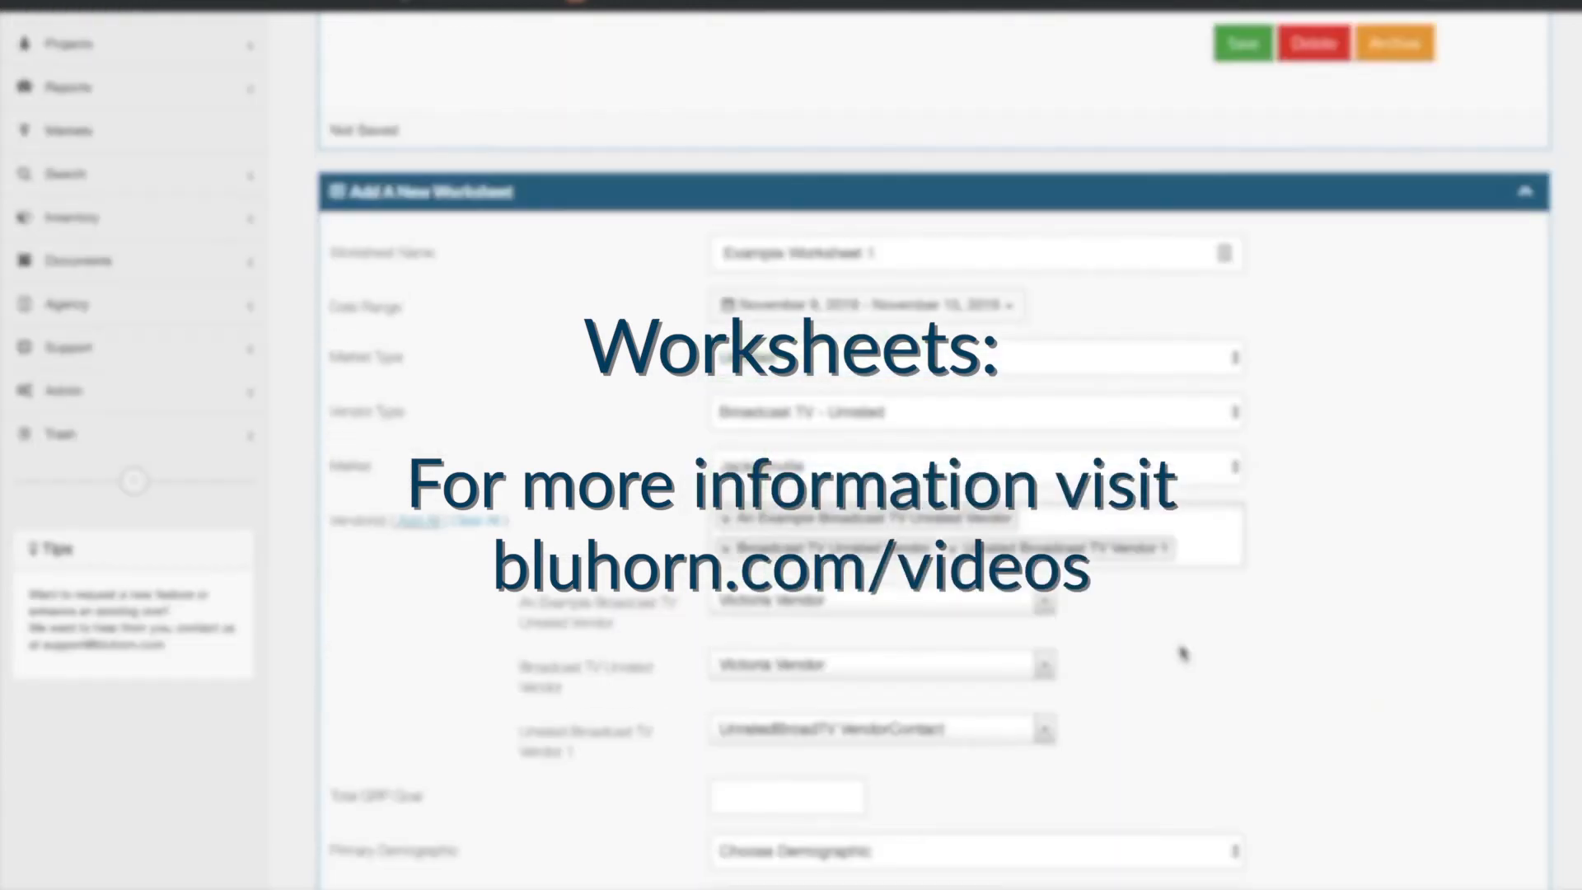
- Assign a different contact person to Broadcast TV Unrated Vendor in the new worksheet's vendor settings
scroll(1183, 653, "down", 2)
left_click(1045, 429)
left_click(1152, 483)
left_click(1045, 481)
left_click(964, 567)
scroll(1186, 547, "down", 1)
scroll(1190, 552, "down", 3)
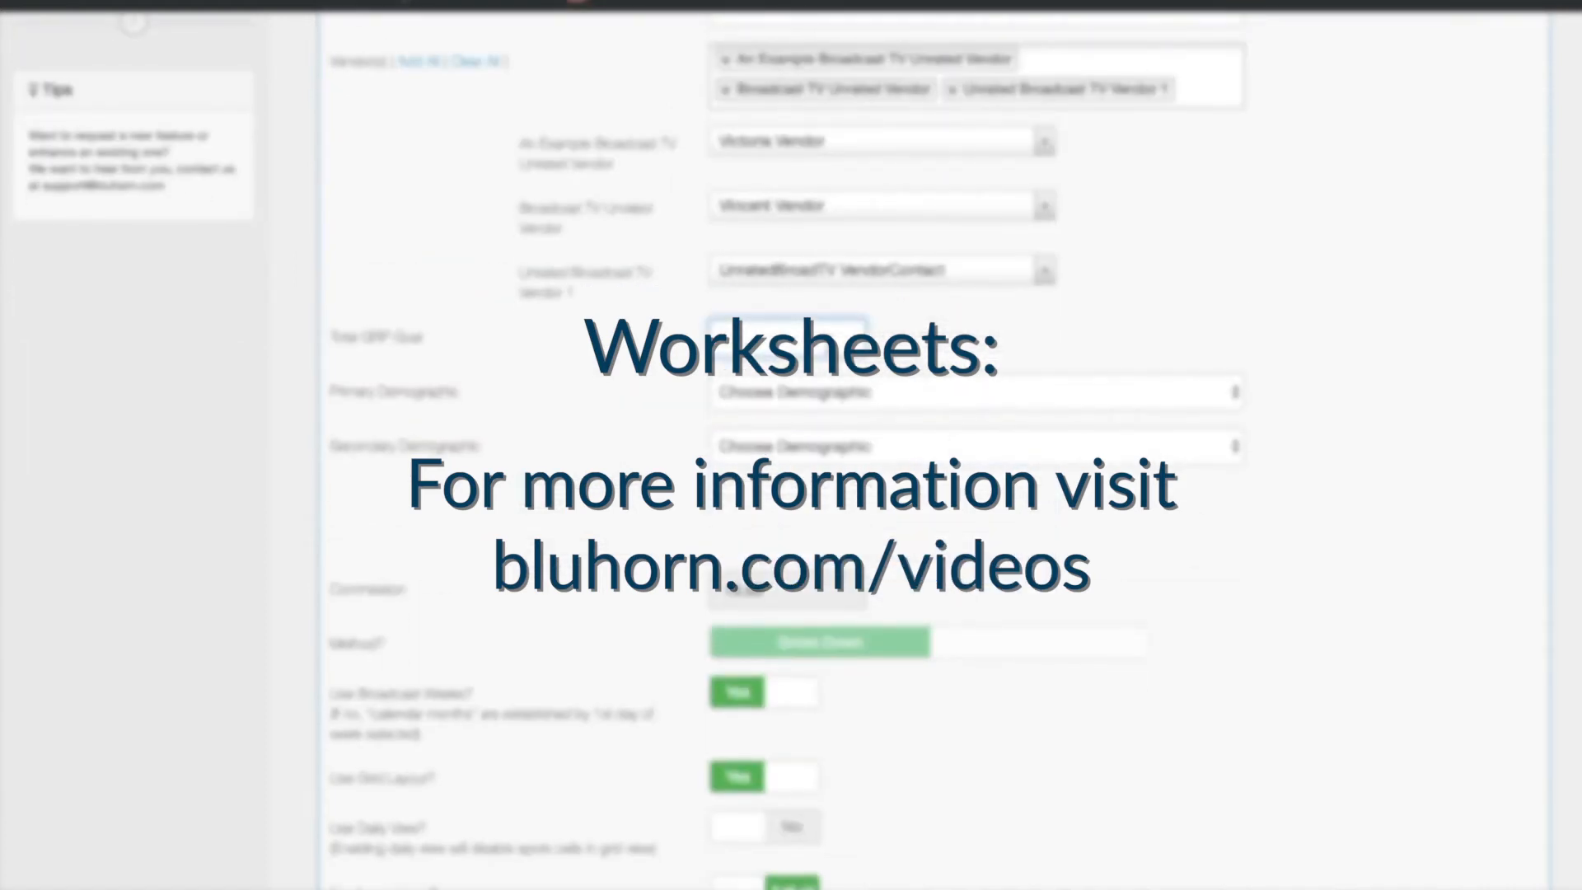
- Set the primary demographic to M 18 - 24 and the secondary to M 21 - 49, and add the worksheet
left_click(975, 392)
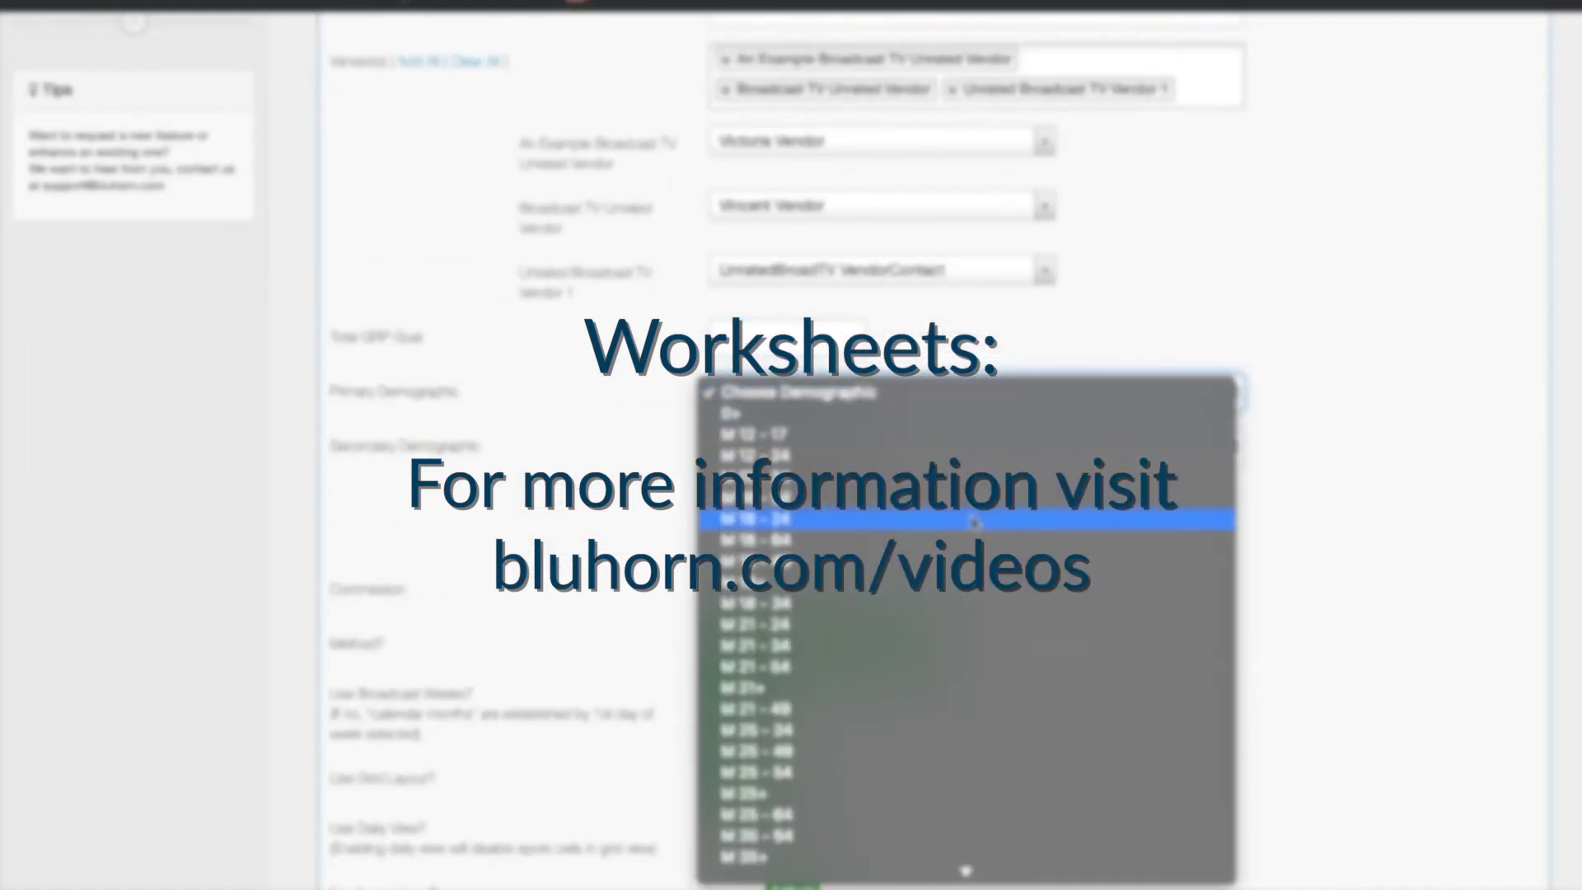
left_click(973, 521)
left_click(1035, 445)
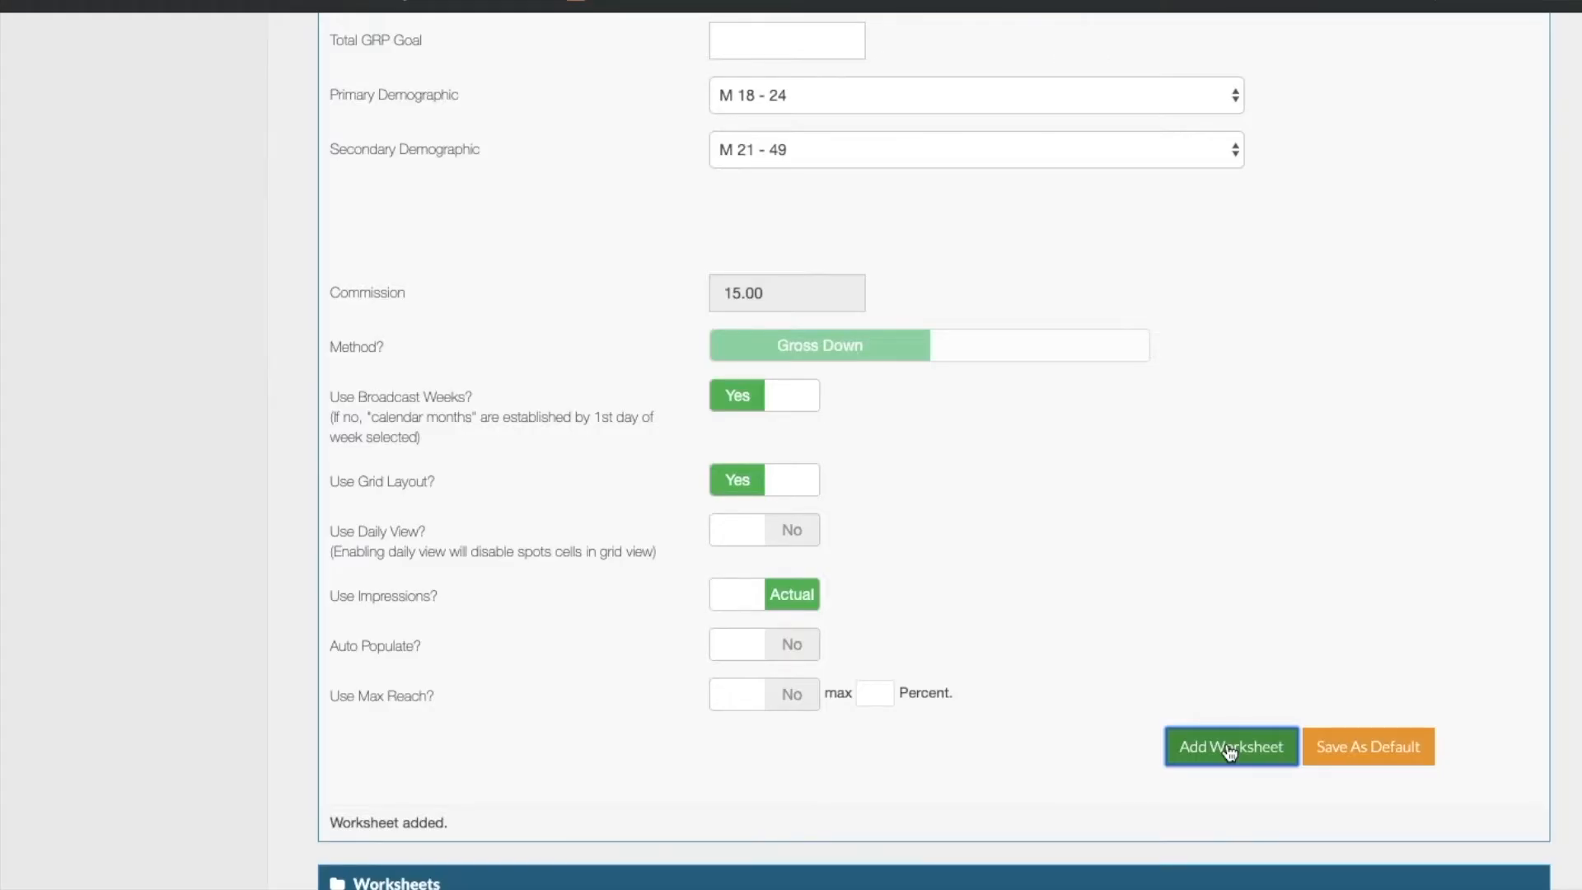
- Check the new worksheet's entry and status in the campaign's worksheet list and open Example Worksheet 1
left_click_drag(467, 820, 304, 840)
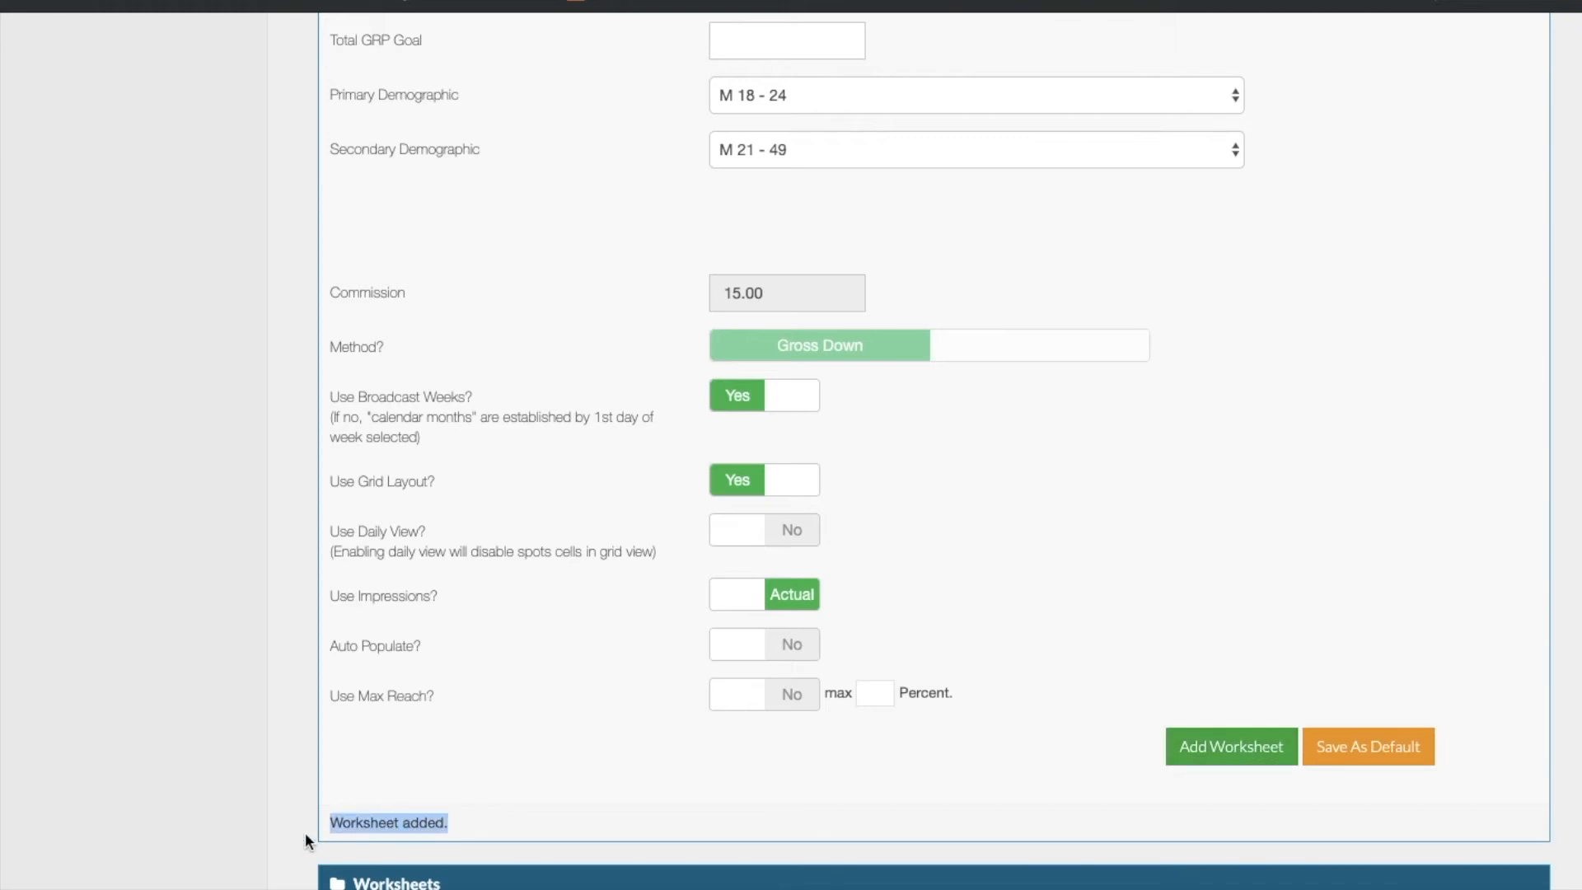
scroll(304, 832, "down", 7)
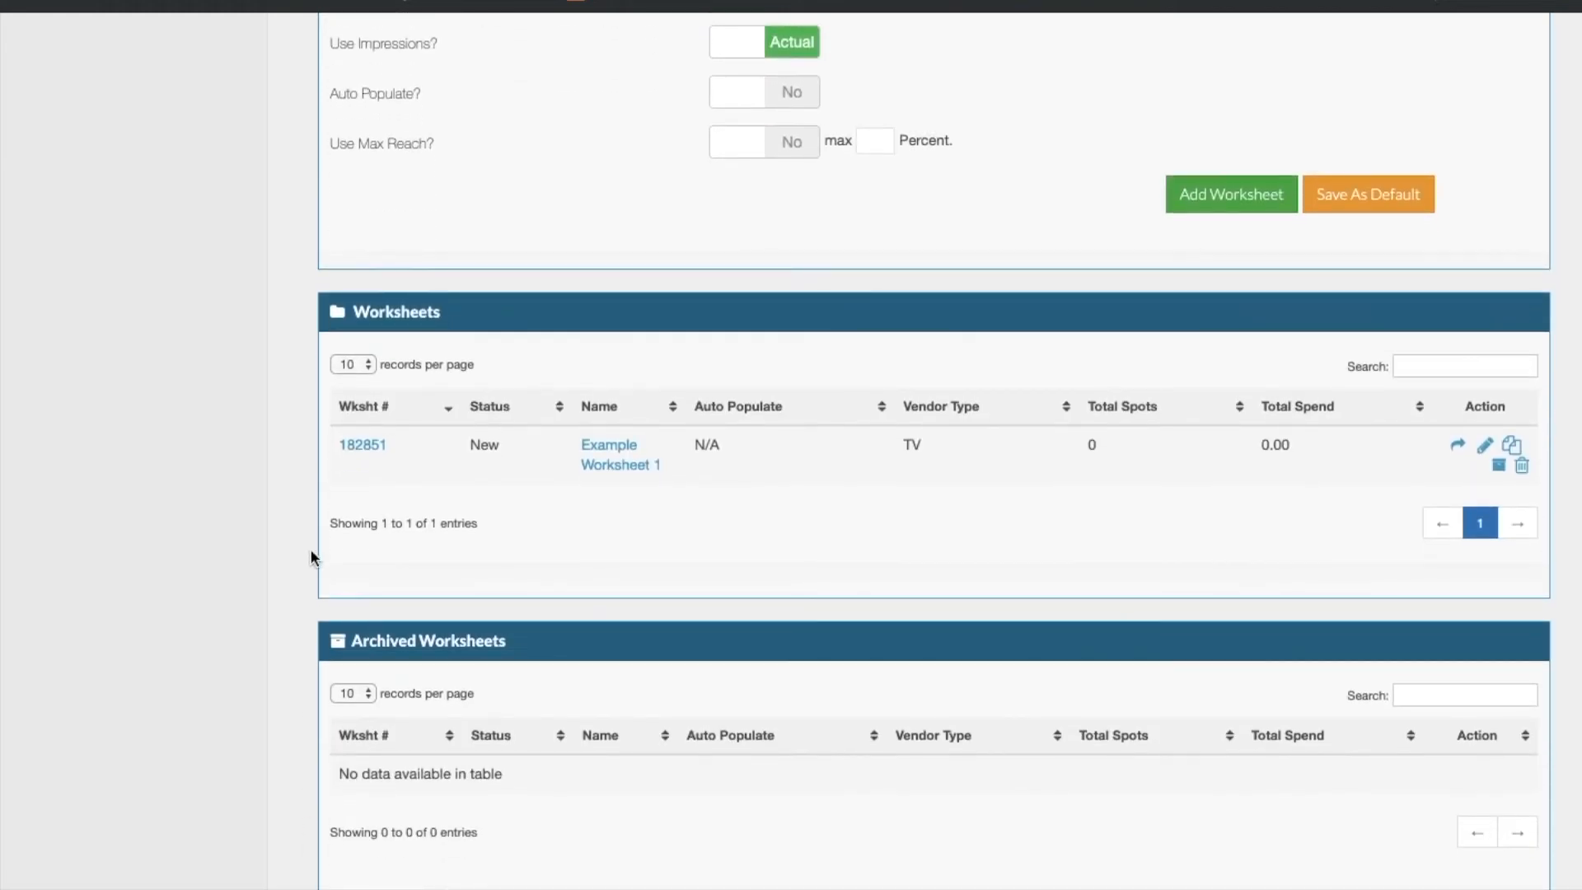
left_click_drag(334, 448, 675, 481)
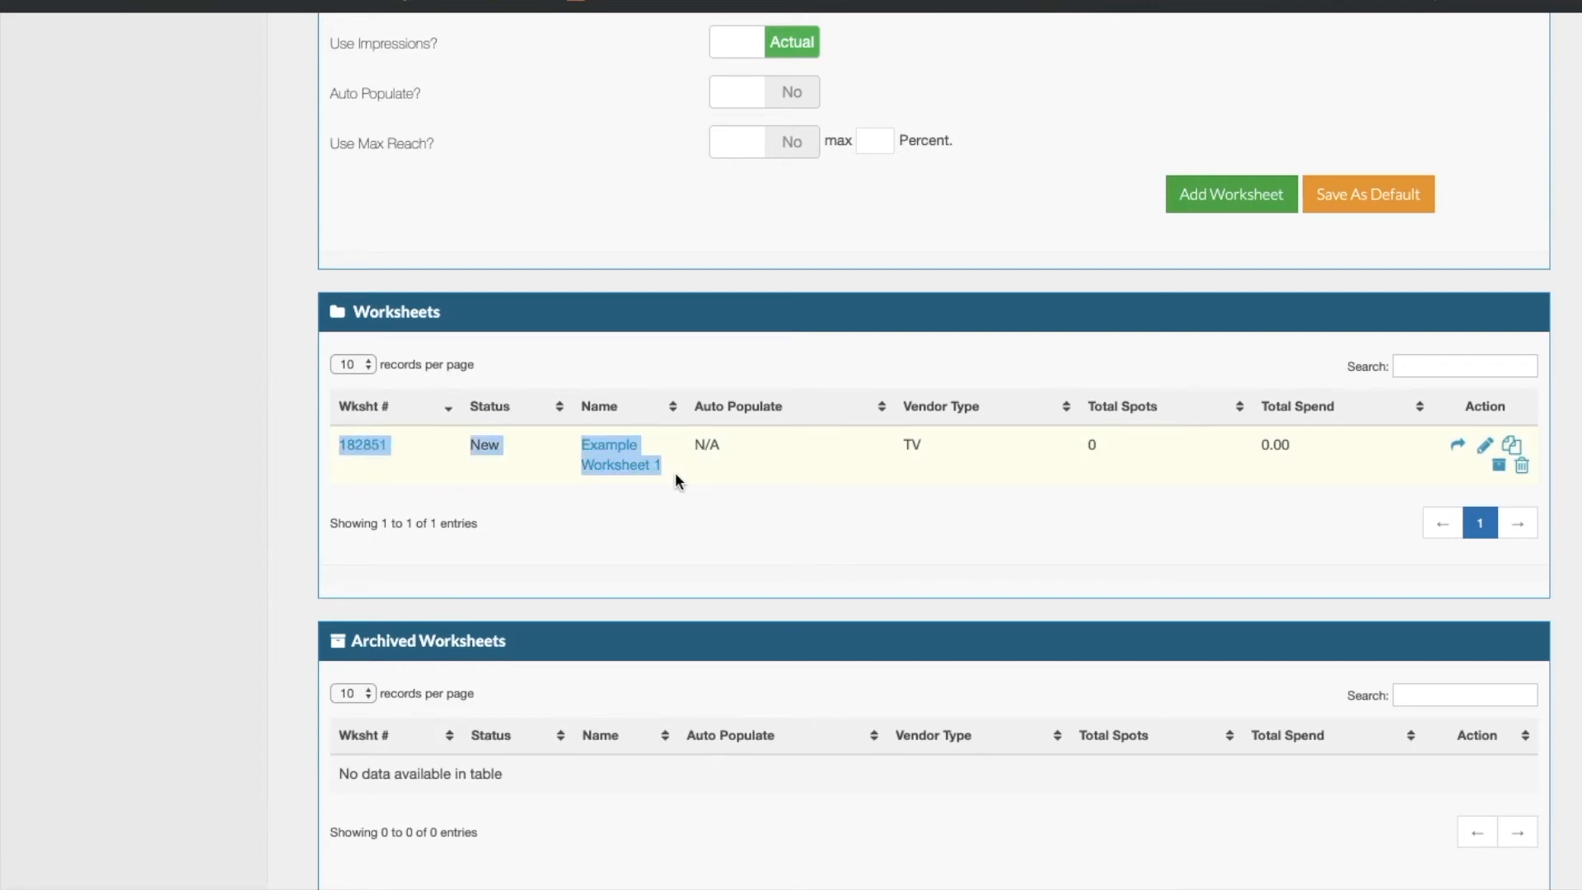
left_click_drag(500, 445, 441, 471)
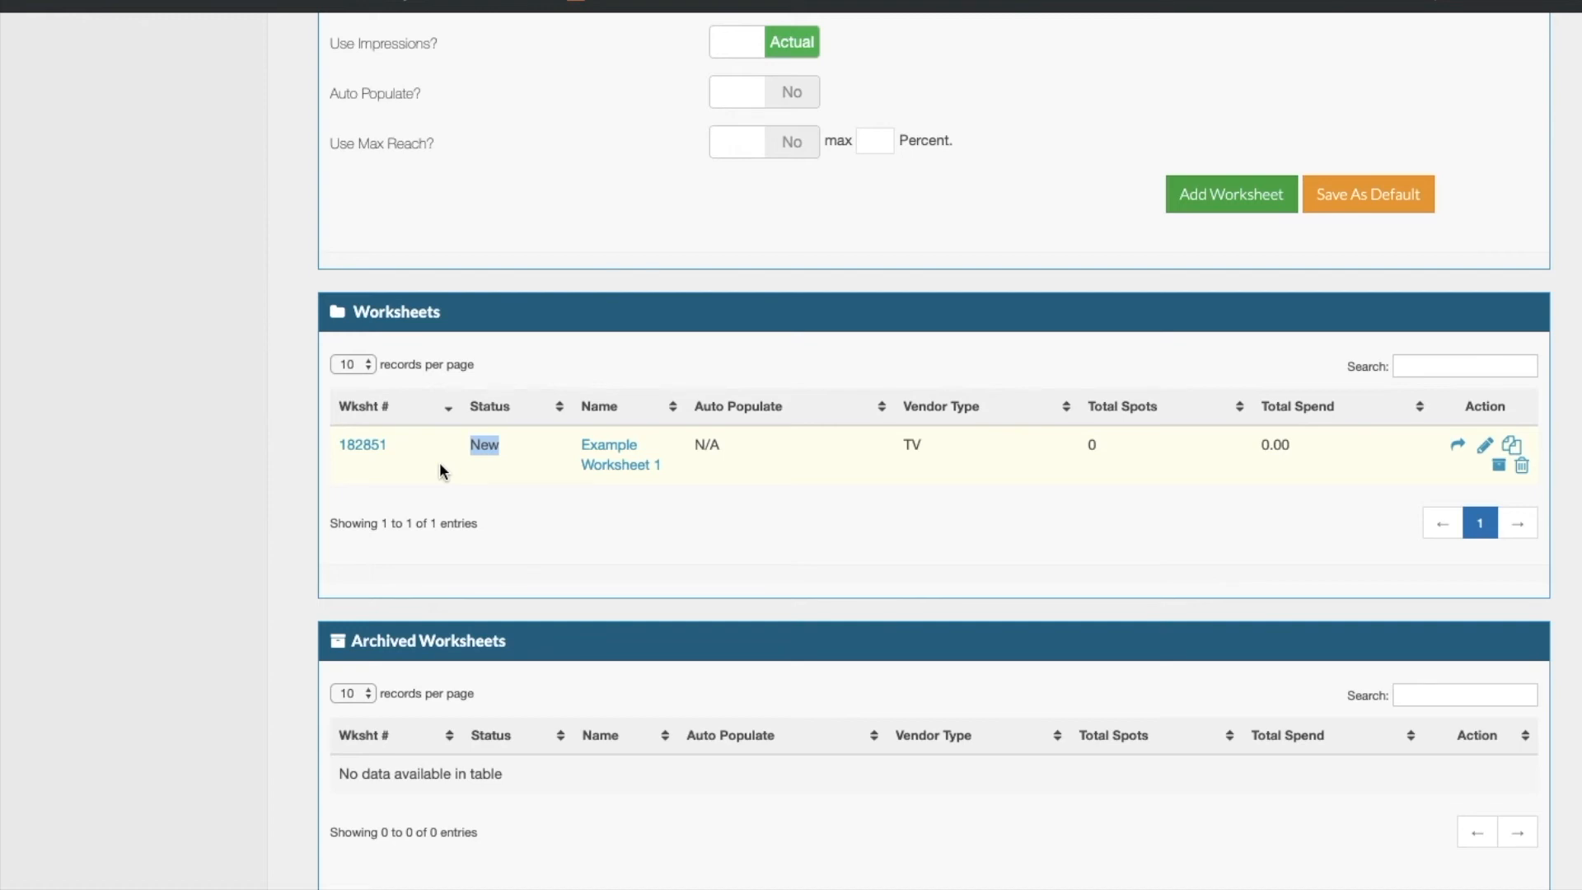
left_click(616, 468)
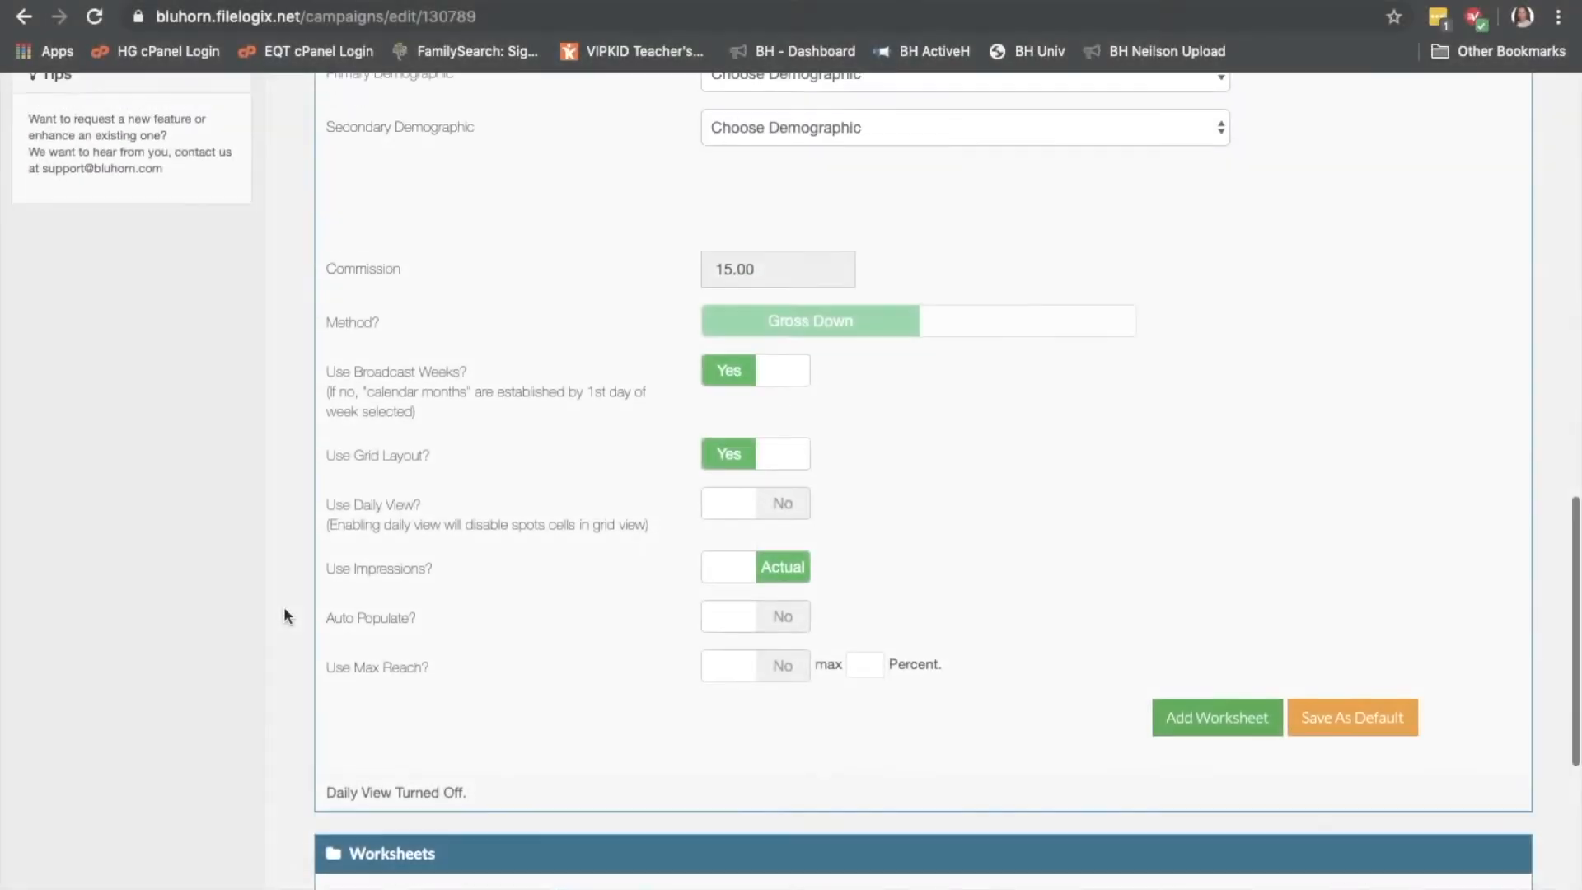
- Name the new worksheet Example Worksheet 2 and set its date range to November 9, 2019 - November 15, 2019
scroll(283, 606, "up", 3)
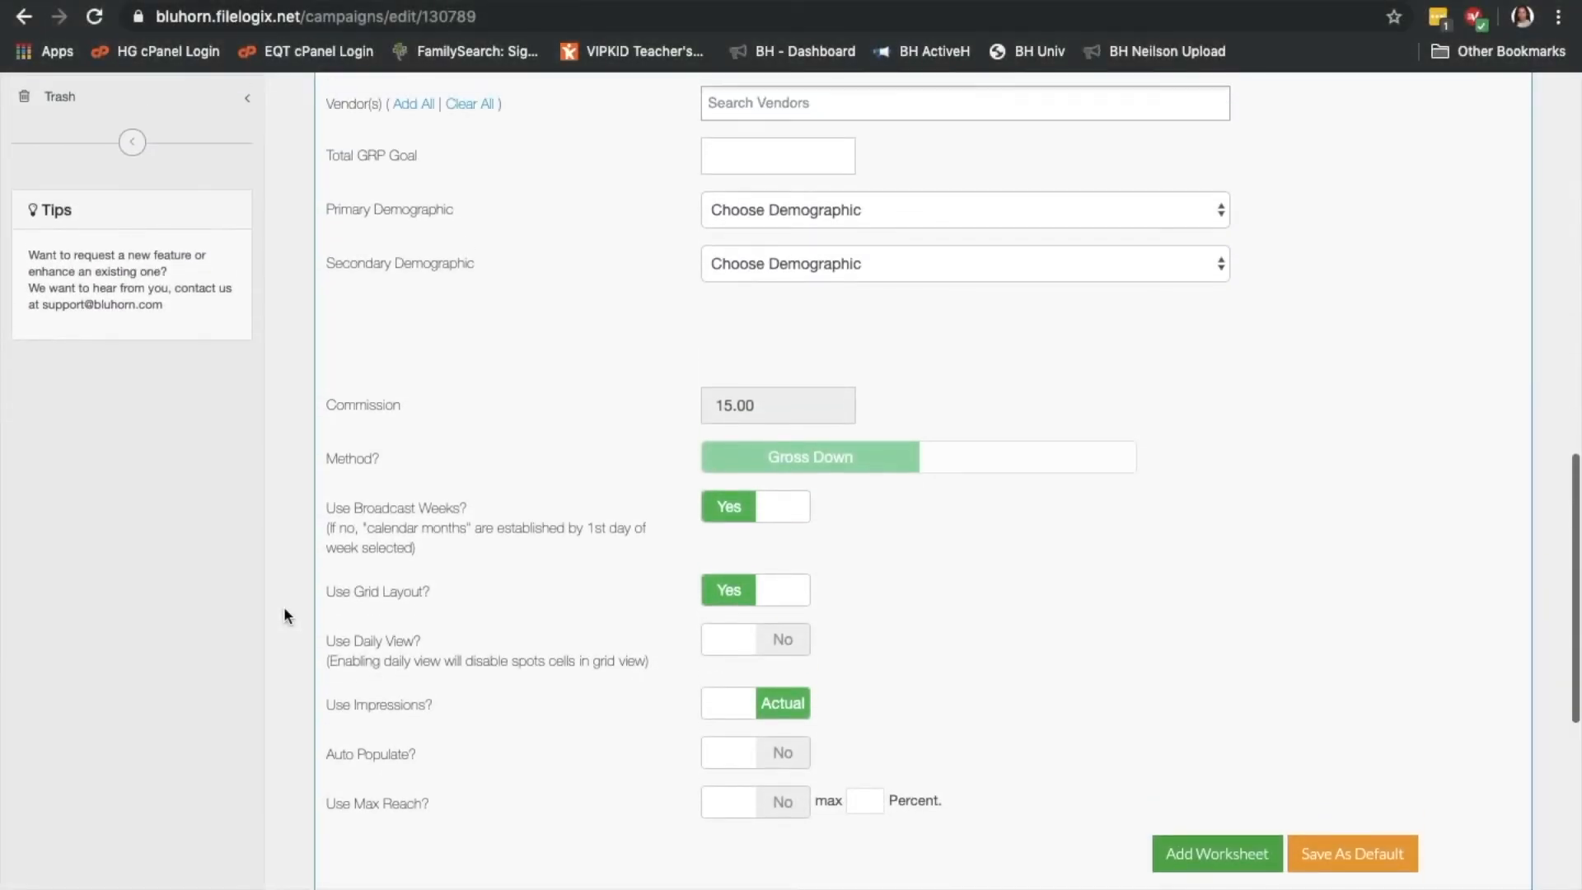
scroll(283, 606, "up", 3)
type("Example Wo")
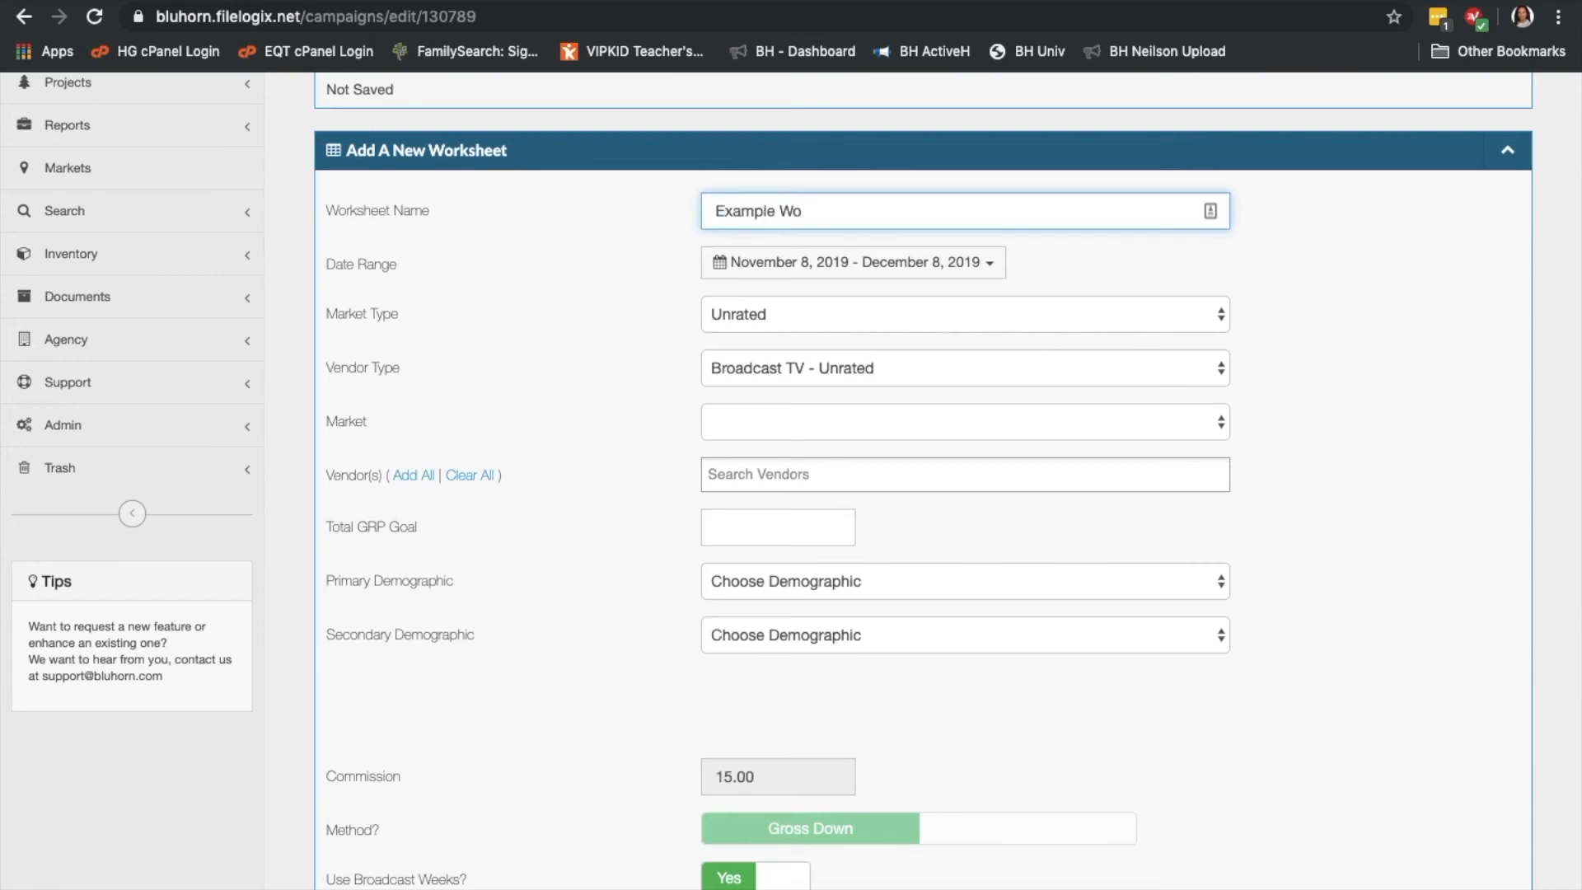
type("rksheet 2")
left_click(992, 263)
left_click(933, 370)
- Set the worksheet to Unrated, Broadcast TV - Unrated and the Jacksonville market, and select An Example Broadcast TV Unrated Vendor
left_click(987, 315)
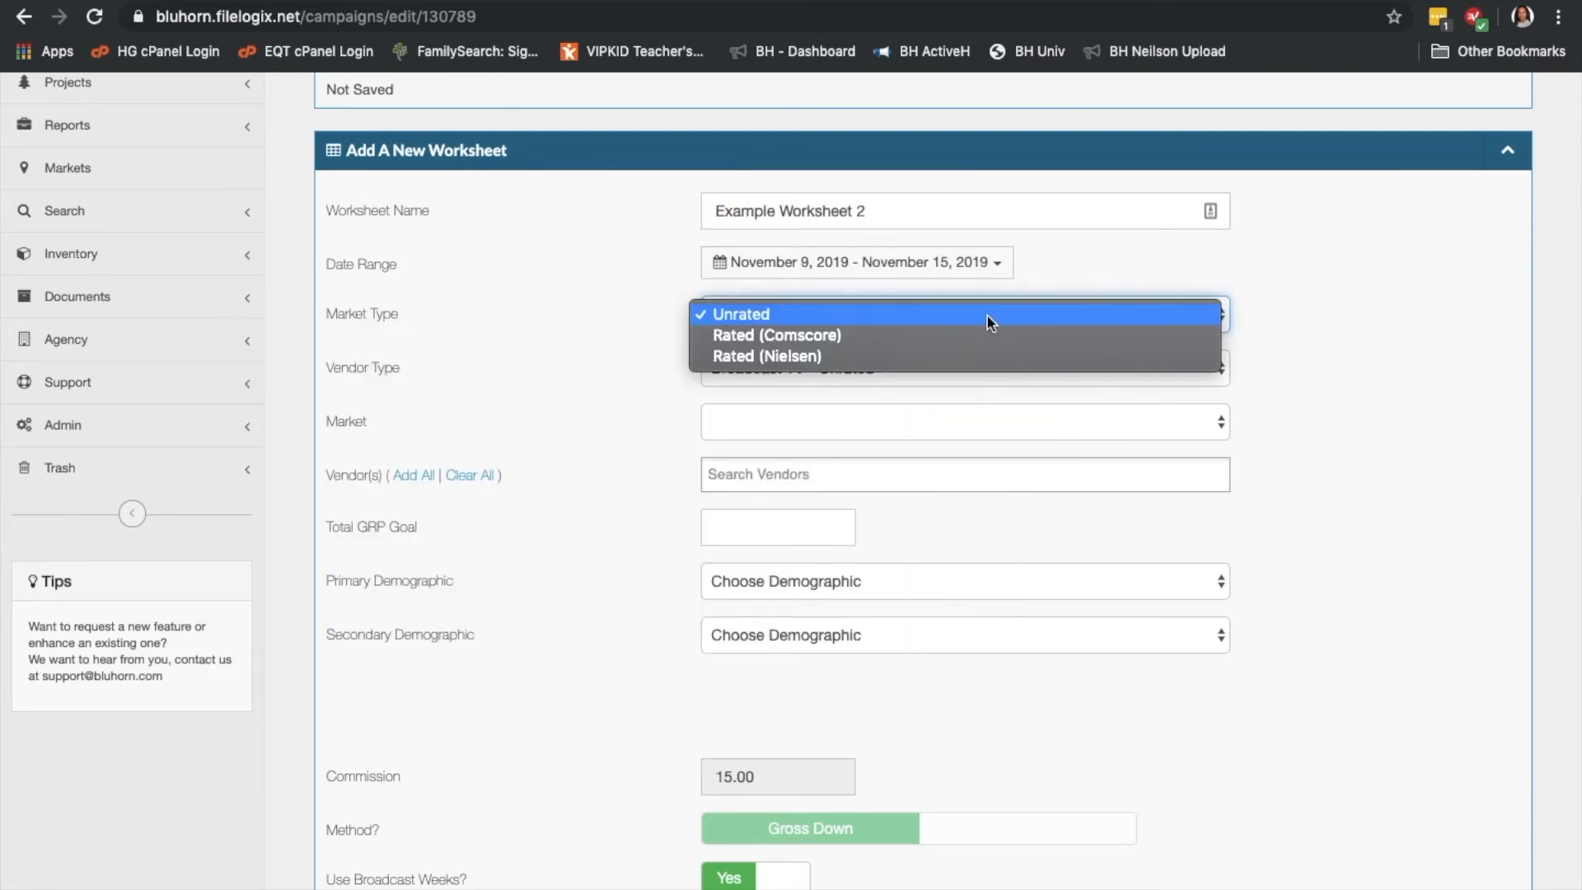
left_click(978, 324)
left_click(1025, 369)
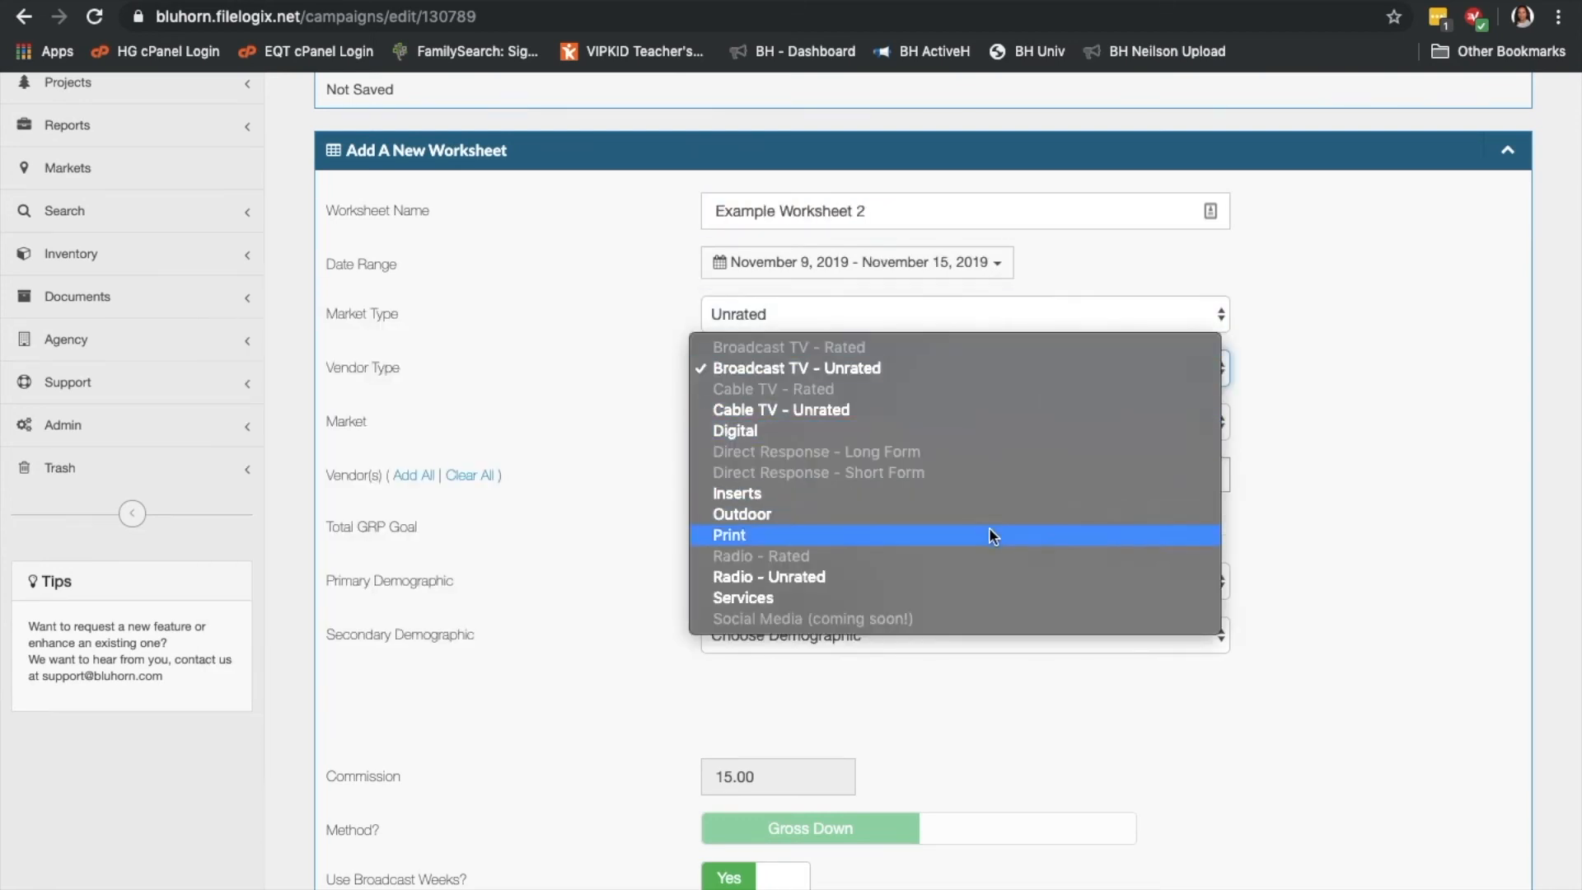
left_click(972, 368)
left_click(878, 474)
left_click(893, 516)
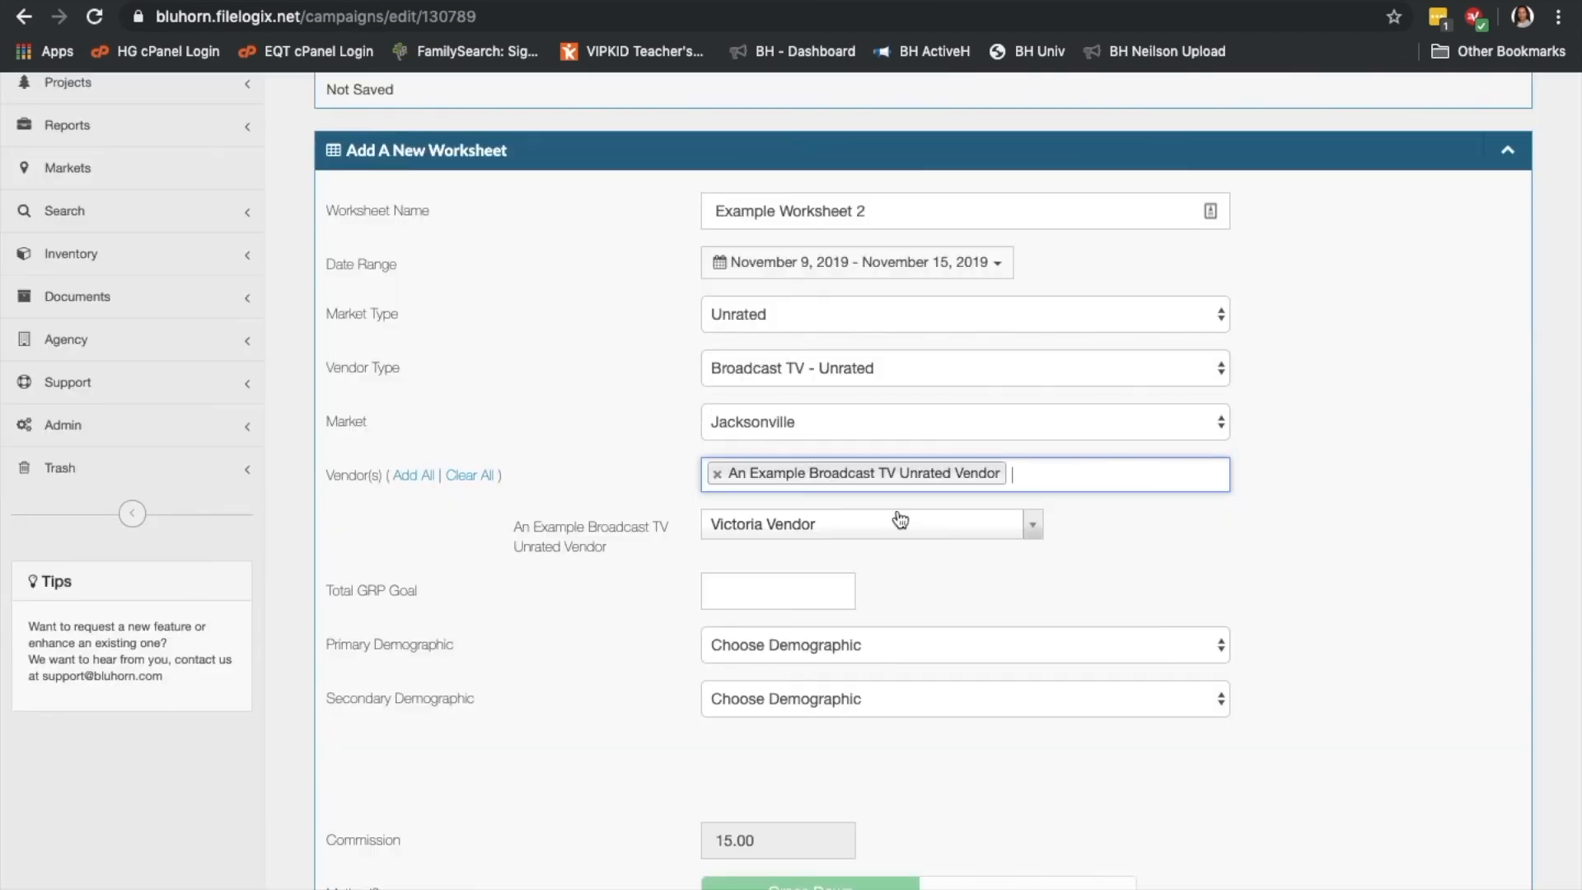
- Choose the primary demographic for Example Worksheet 2 and add the worksheet to the campaign
left_click(1153, 644)
scroll(1235, 606, "down", 7)
left_click(1239, 736)
scroll(284, 829, "down", 6)
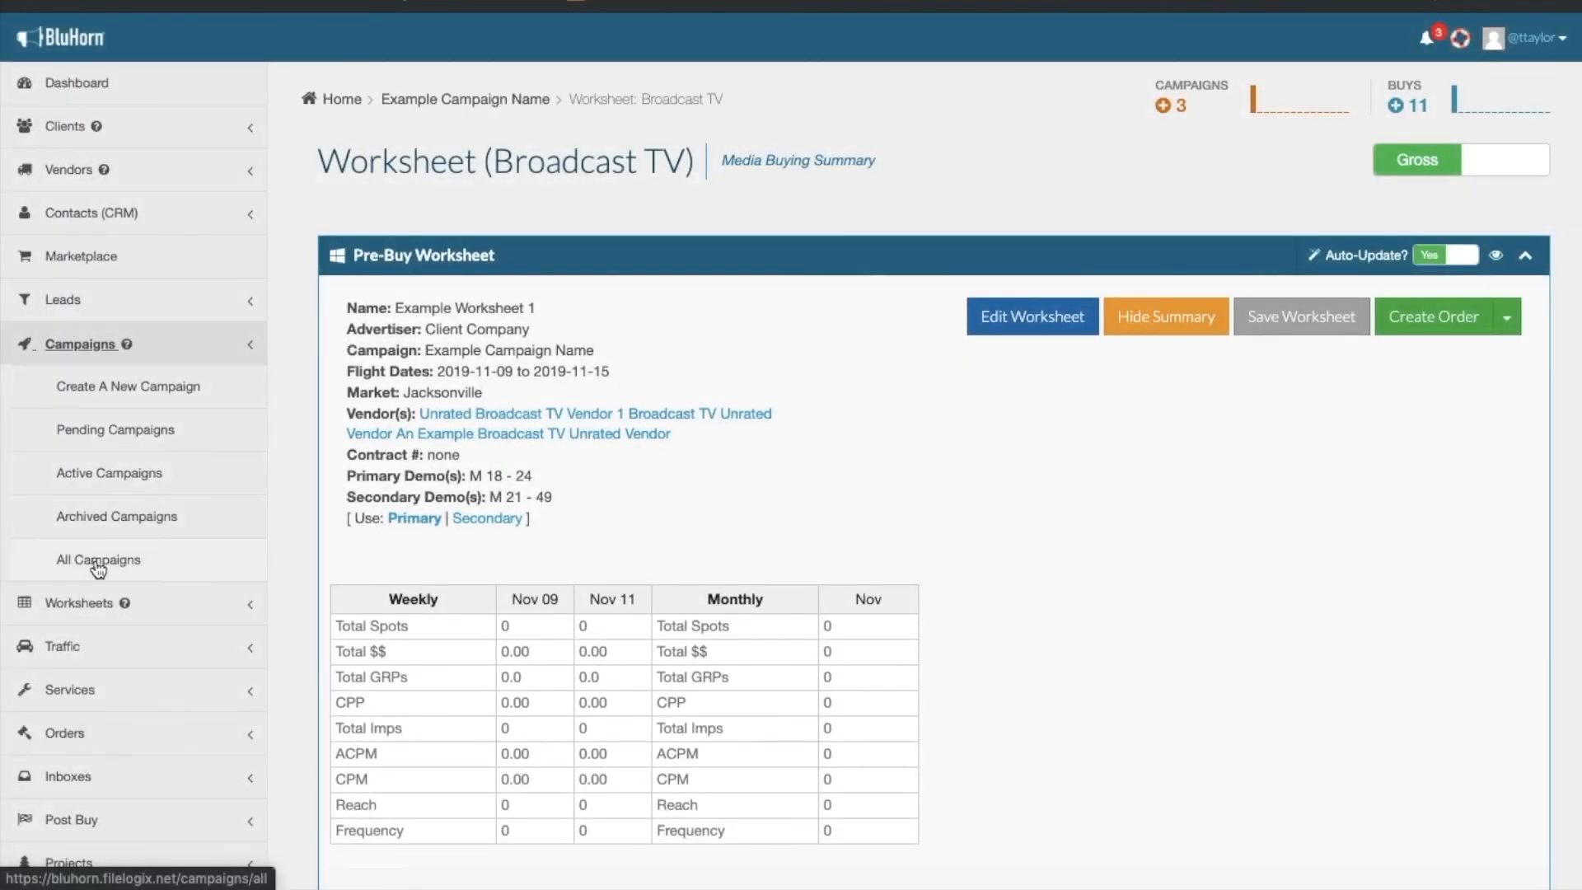
- Review the list of all campaigns and find Example Campaign Name among the dashboard's recent campaigns
left_click(97, 563)
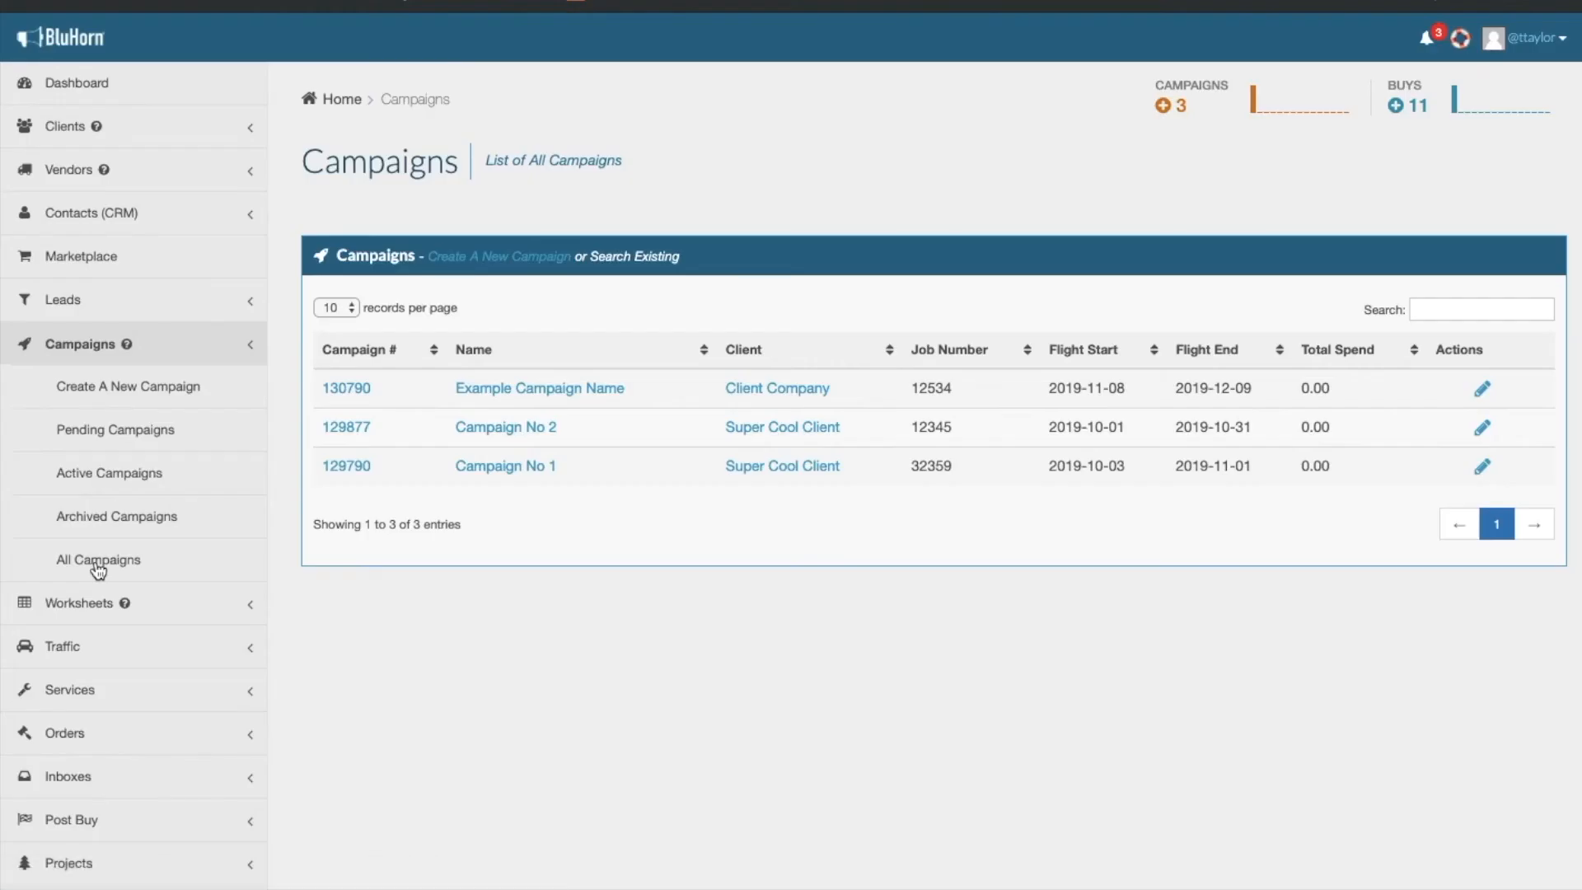
left_click_drag(318, 387, 1508, 472)
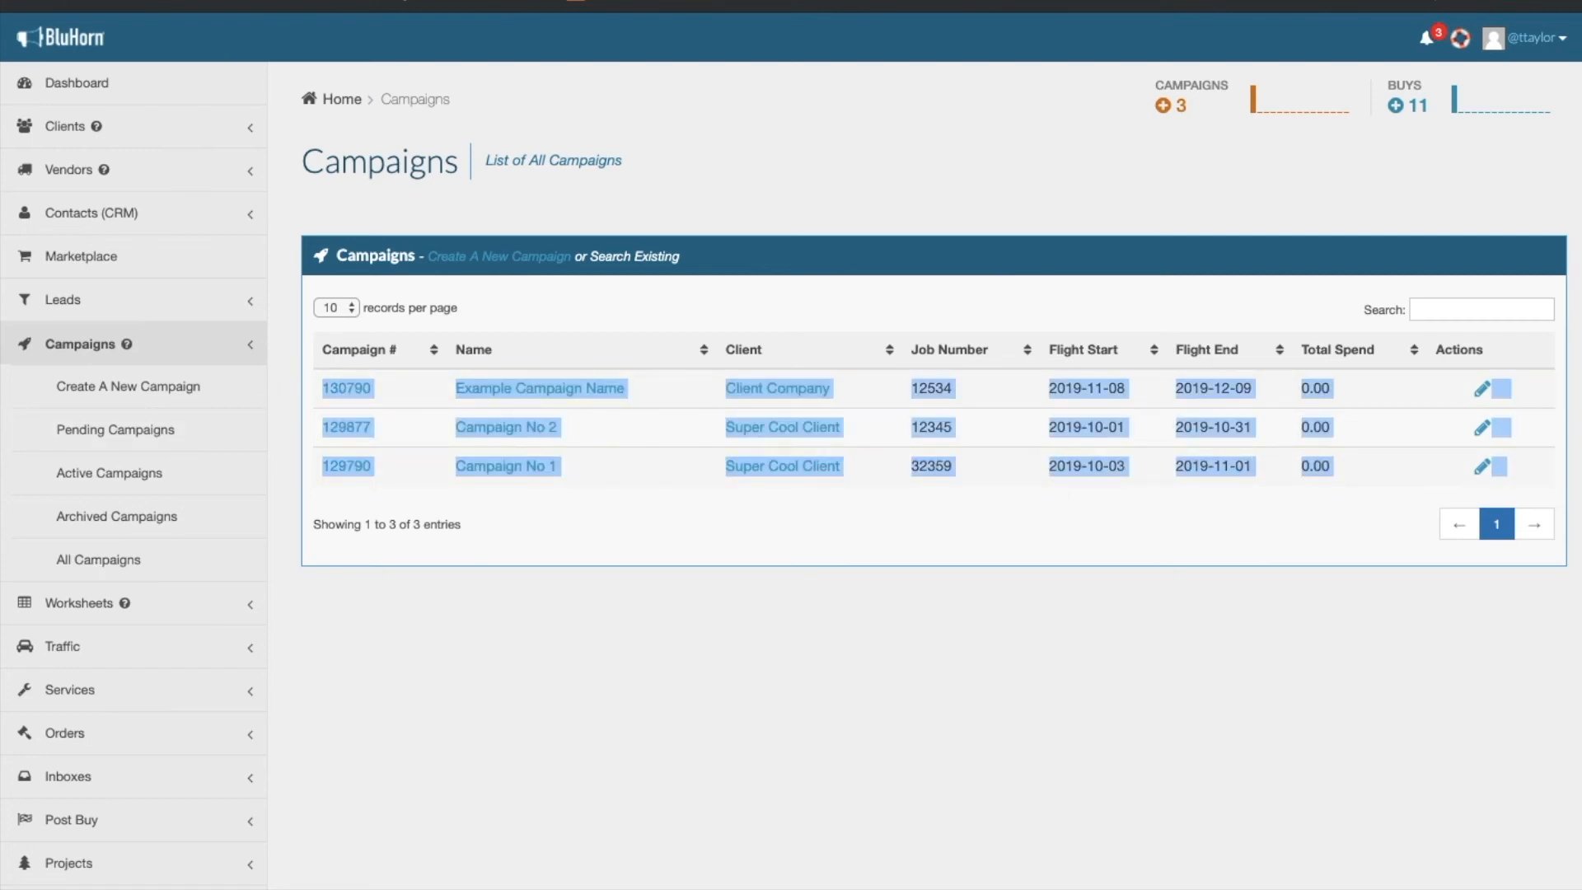
left_click(100, 86)
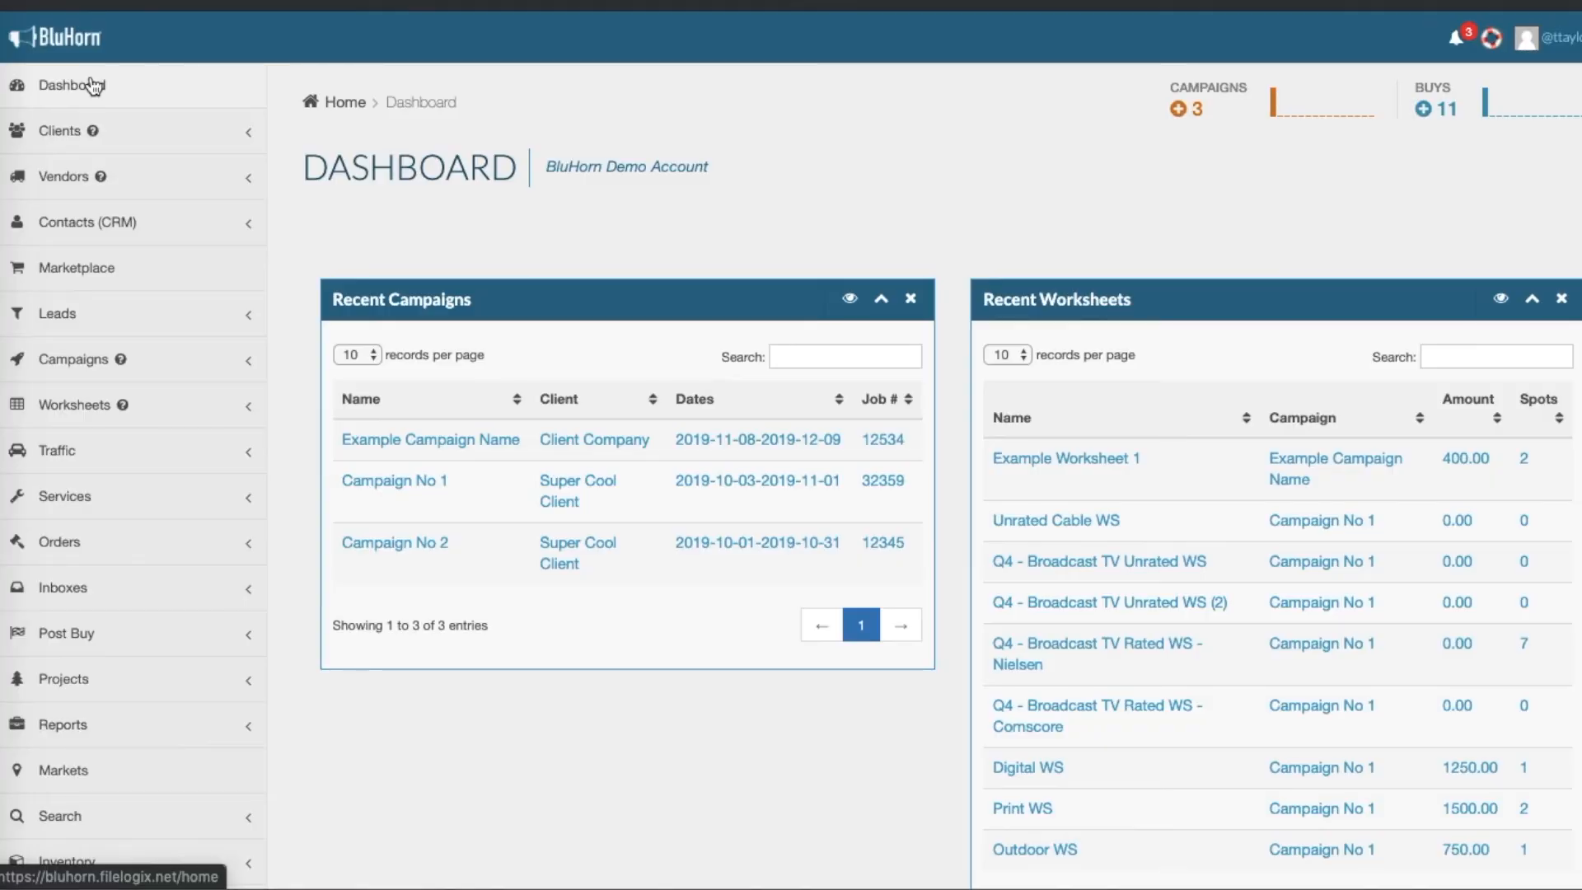
left_click_drag(913, 437, 340, 437)
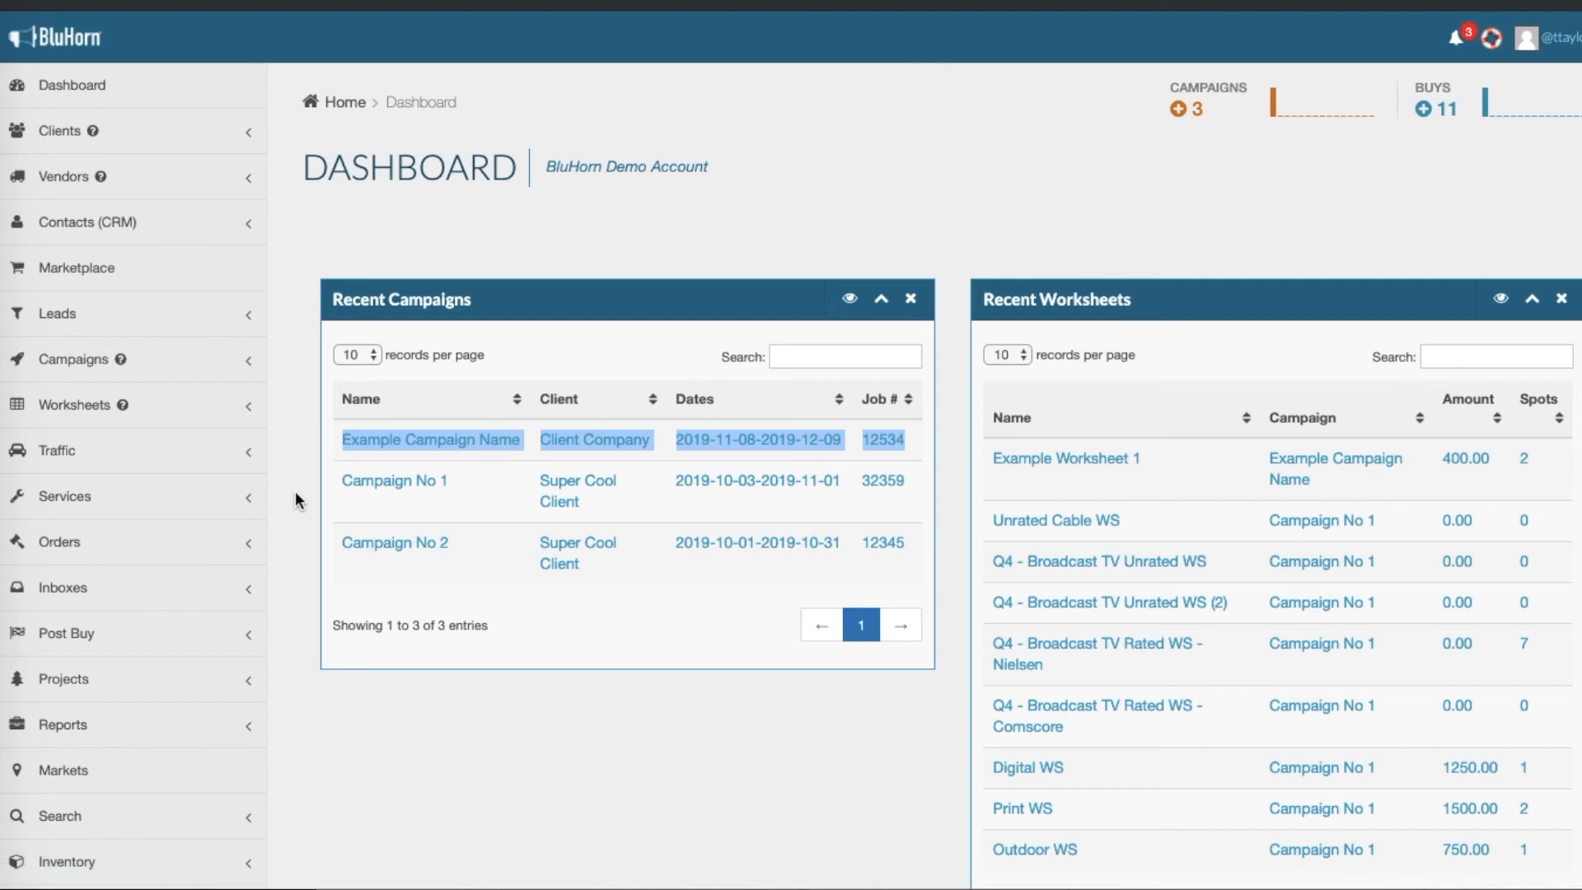